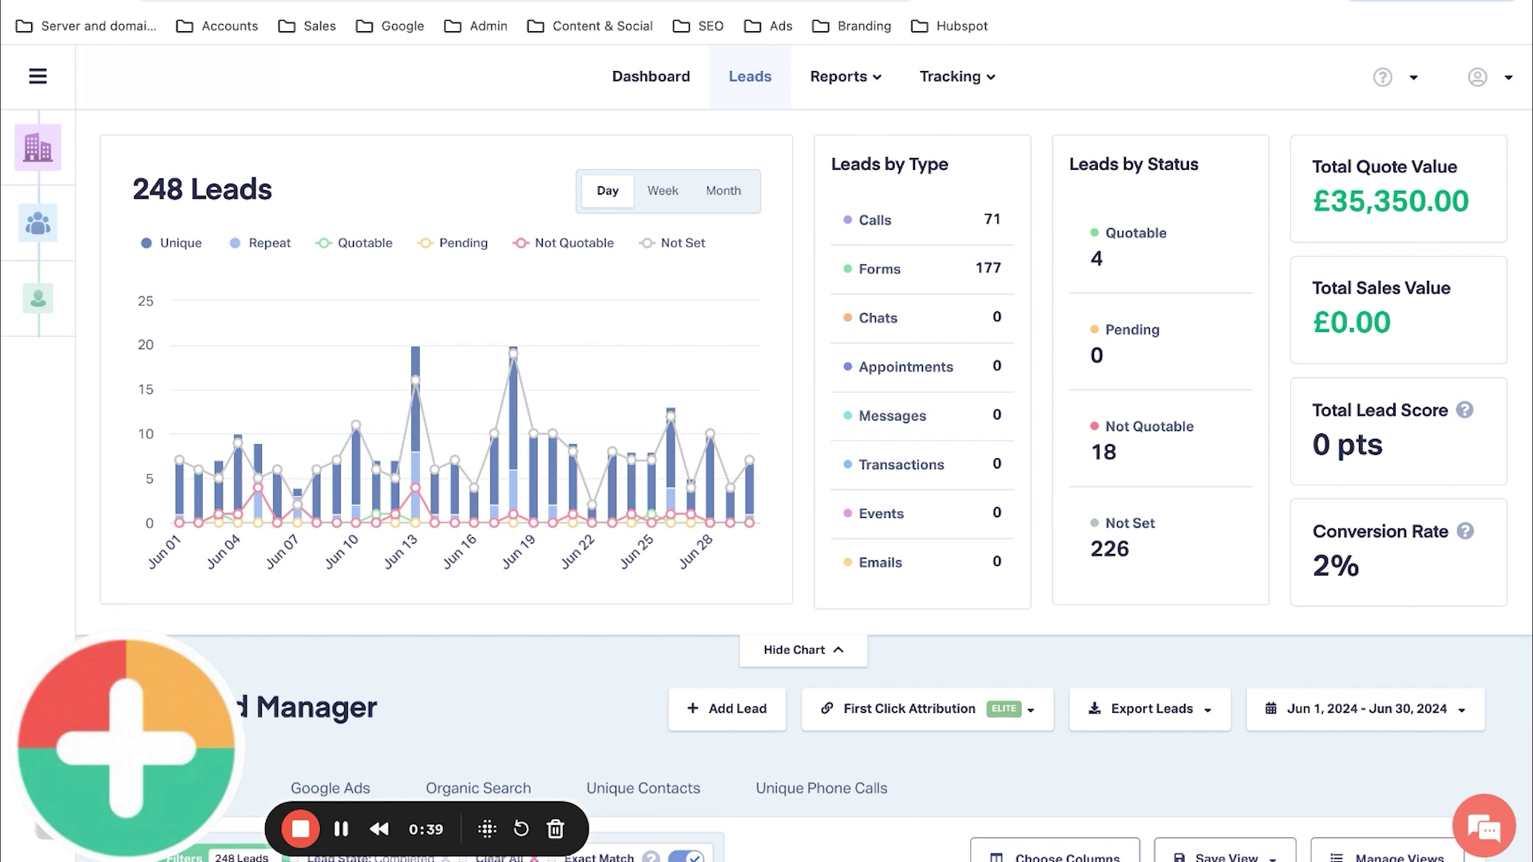
- Filter the June 2024 leads by the medium cpc and review the lead summary for that filter
scroll(1091, 633, down, 7)
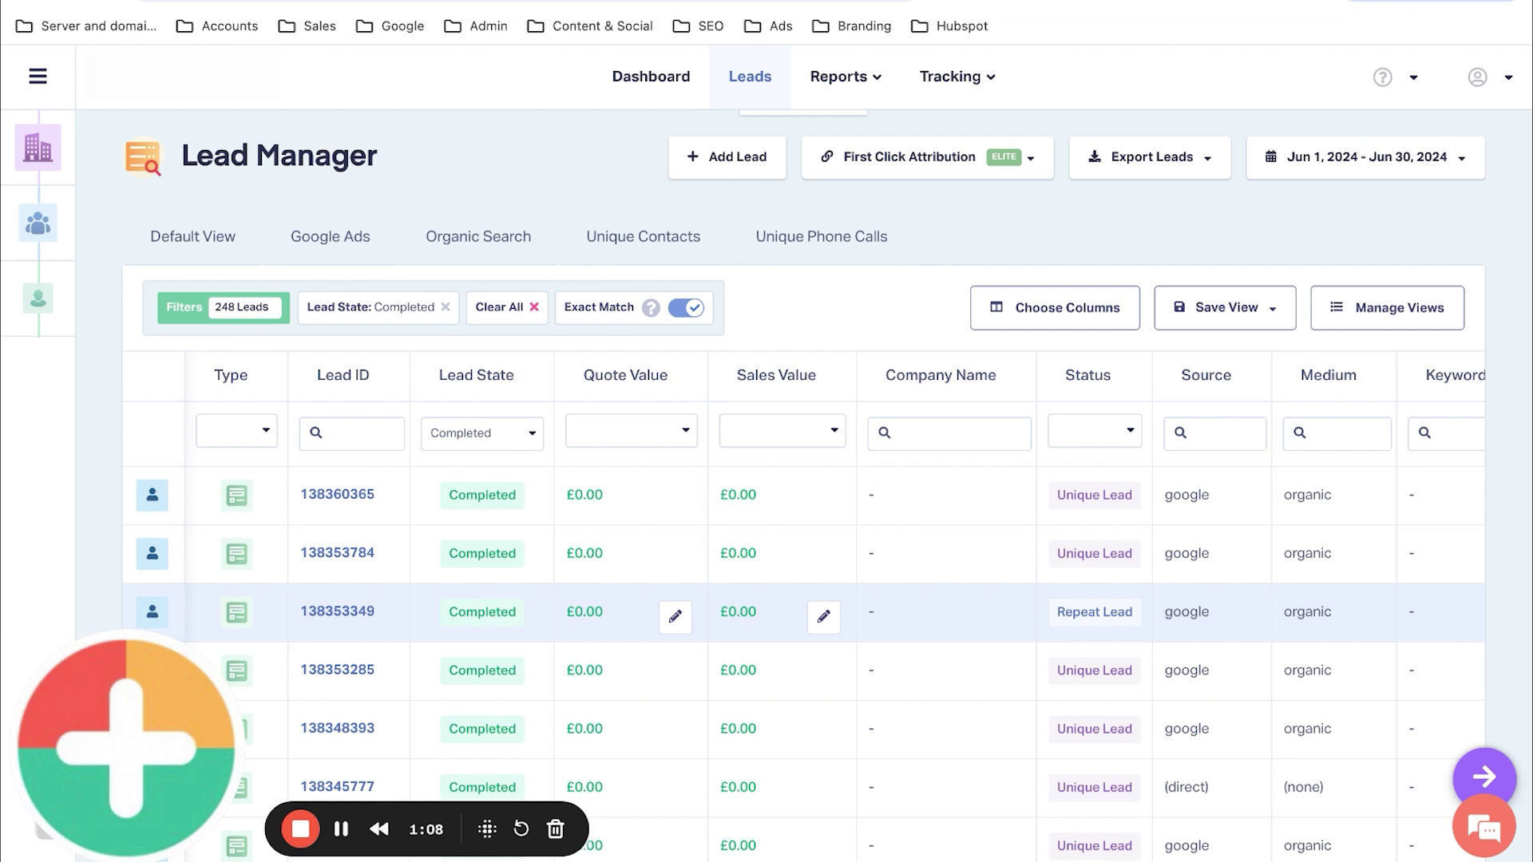
scroll(1103, 550, up, 7)
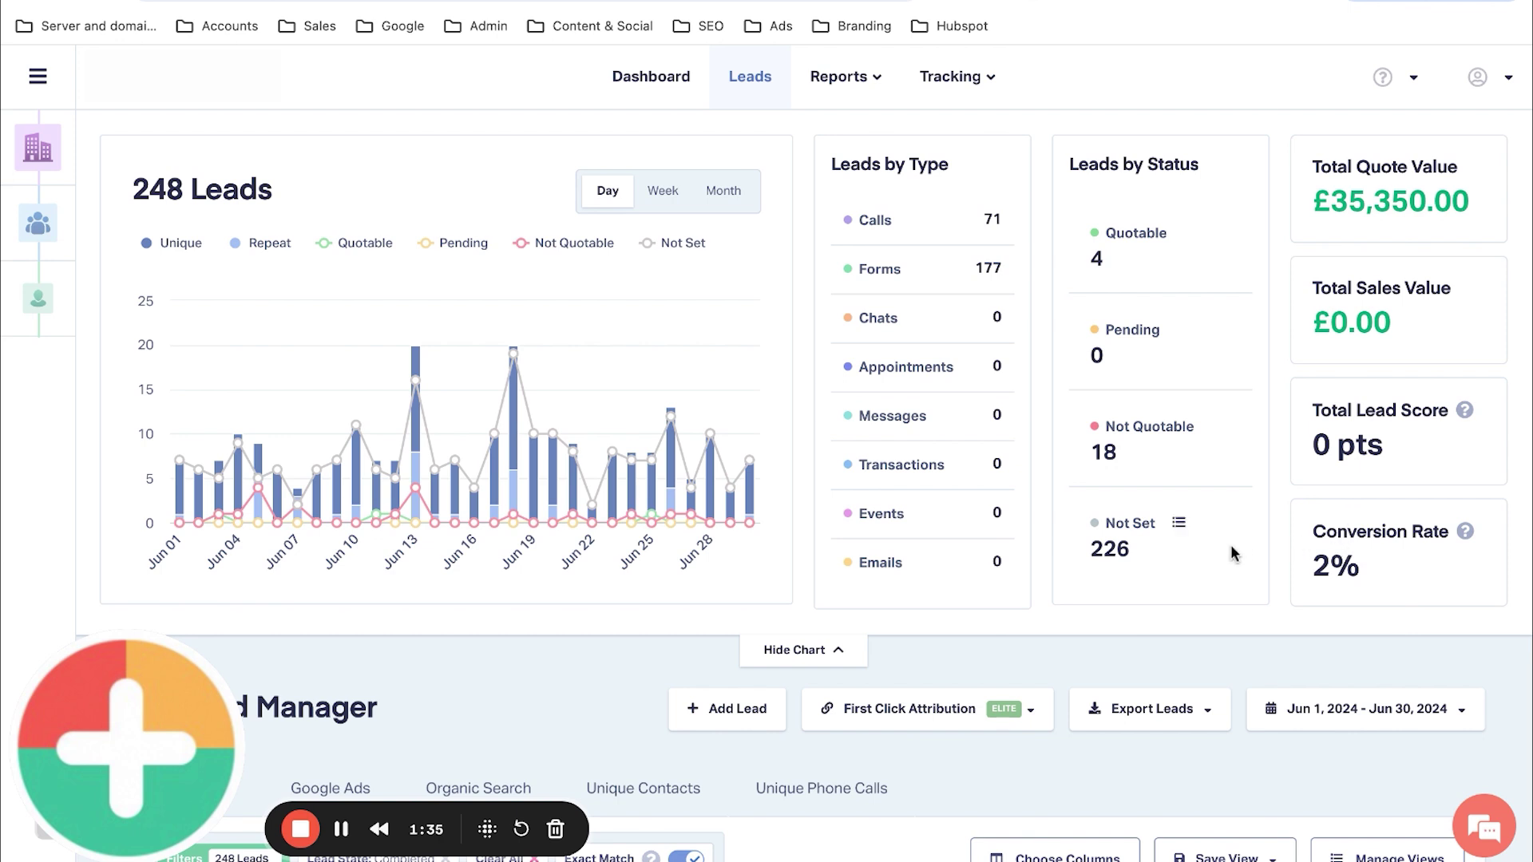
scroll(1230, 547, down, 3)
scroll(1230, 544, down, 5)
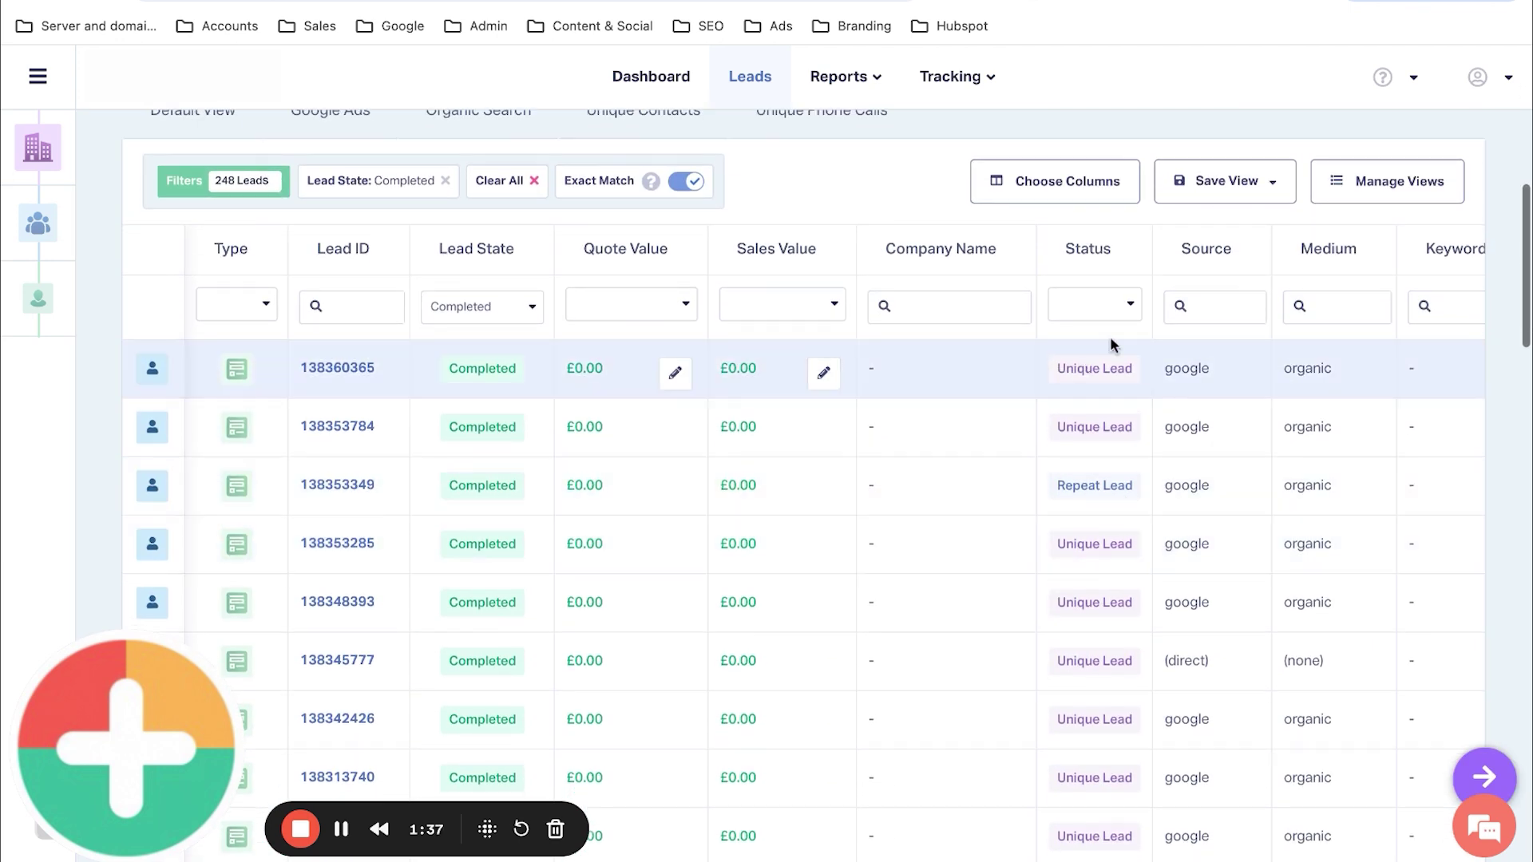
click(1335, 309)
text(cpc)
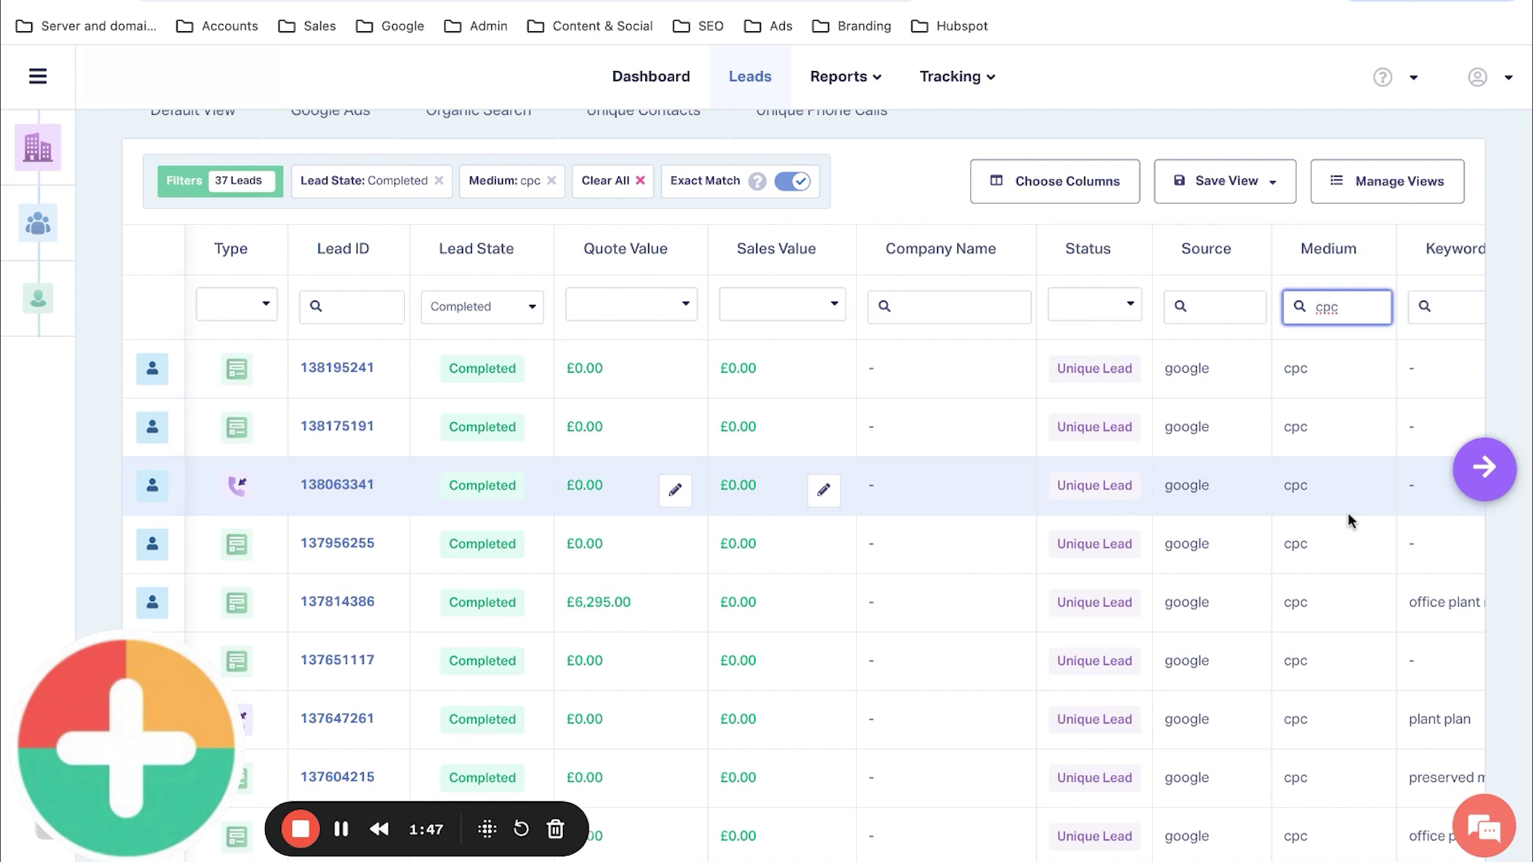
scroll(807, 478, up, 10)
scroll(806, 478, down, 6)
- Change the Medium filter to organic and review the lead summary for organic leads
click(1297, 492)
key(BackSpace)
key(BackSpace)
key(BackSpace)
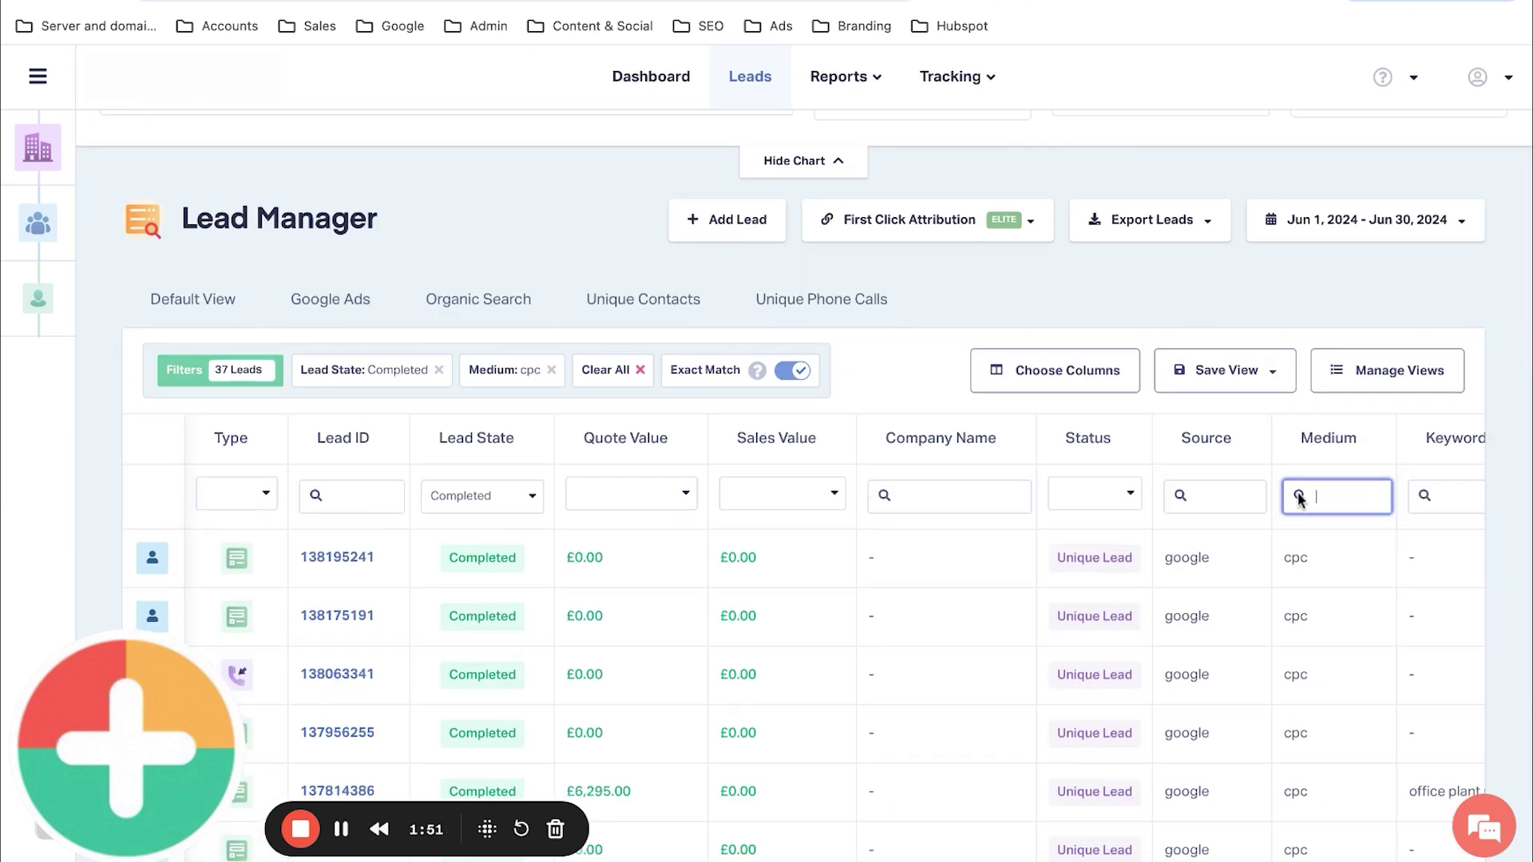
text(organic)
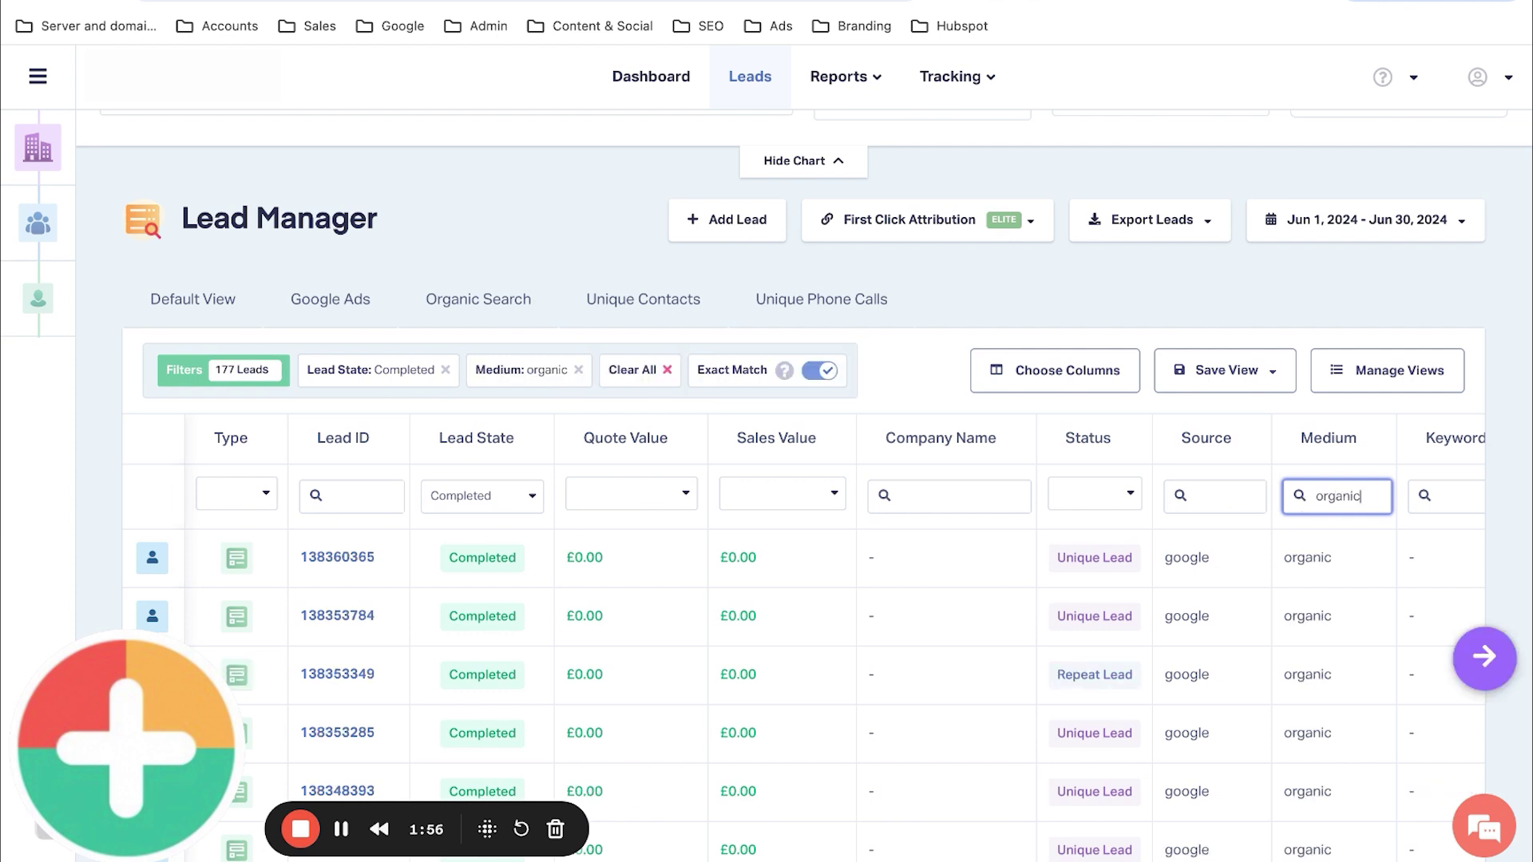
scroll(1363, 550, up, 5)
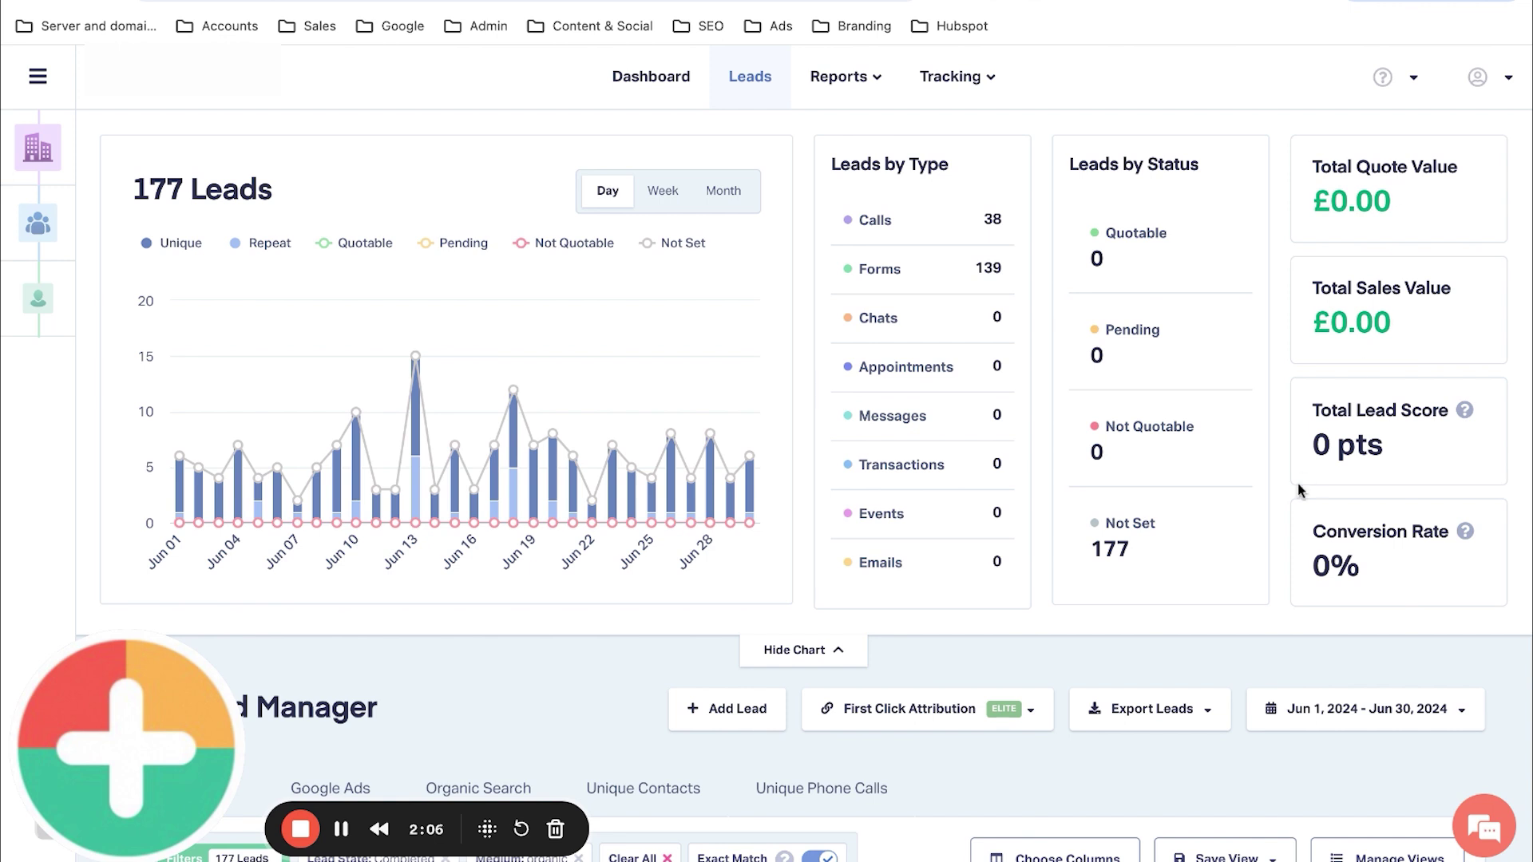
- Show the Quote Value filter options for the organic leads and close them without choosing one
scroll(1298, 483, down, 9)
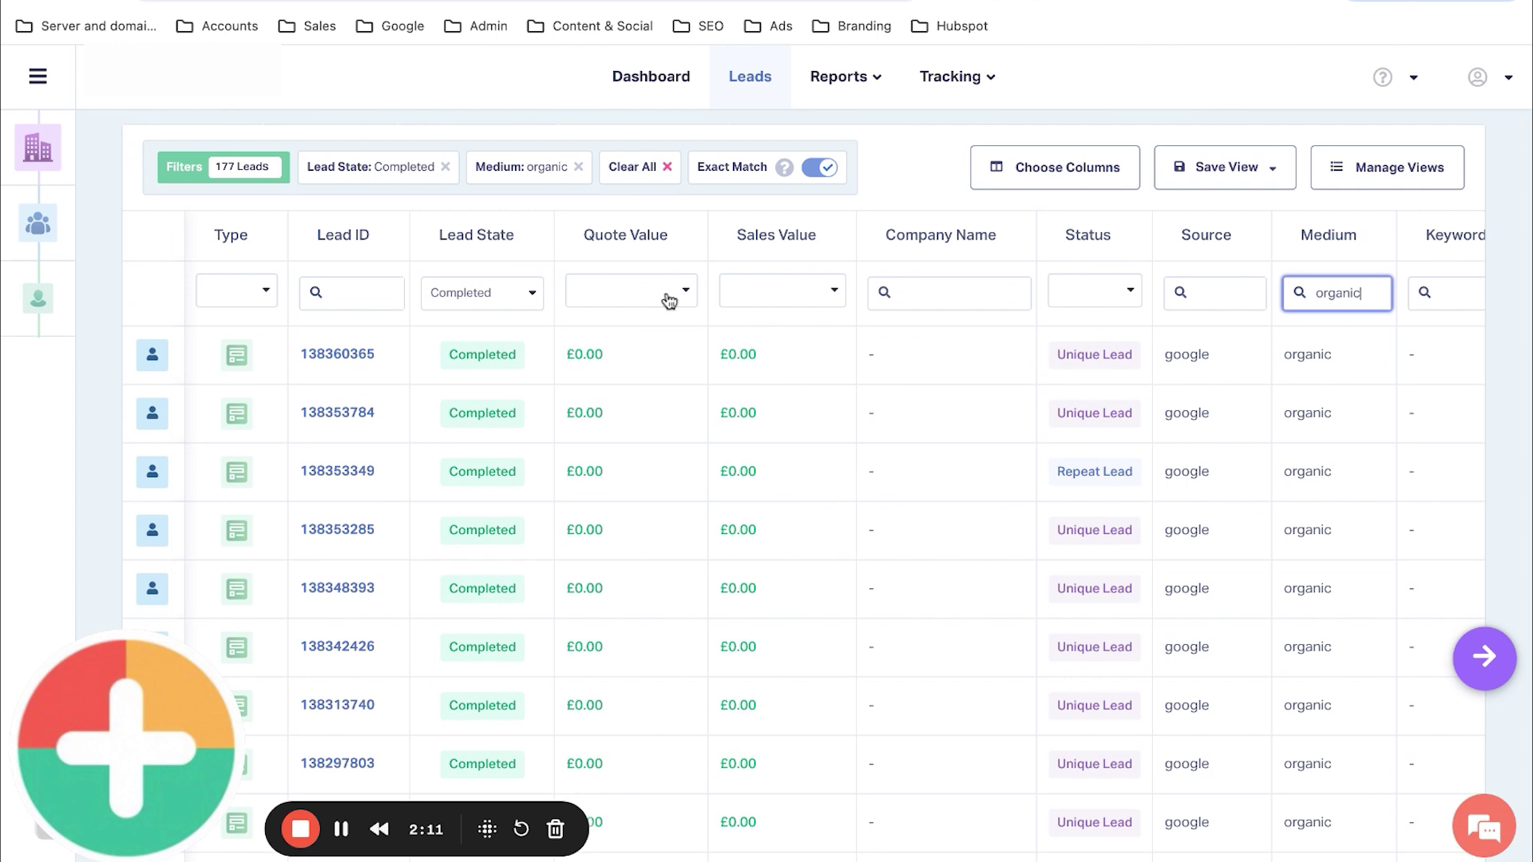
click(670, 296)
click(670, 296)
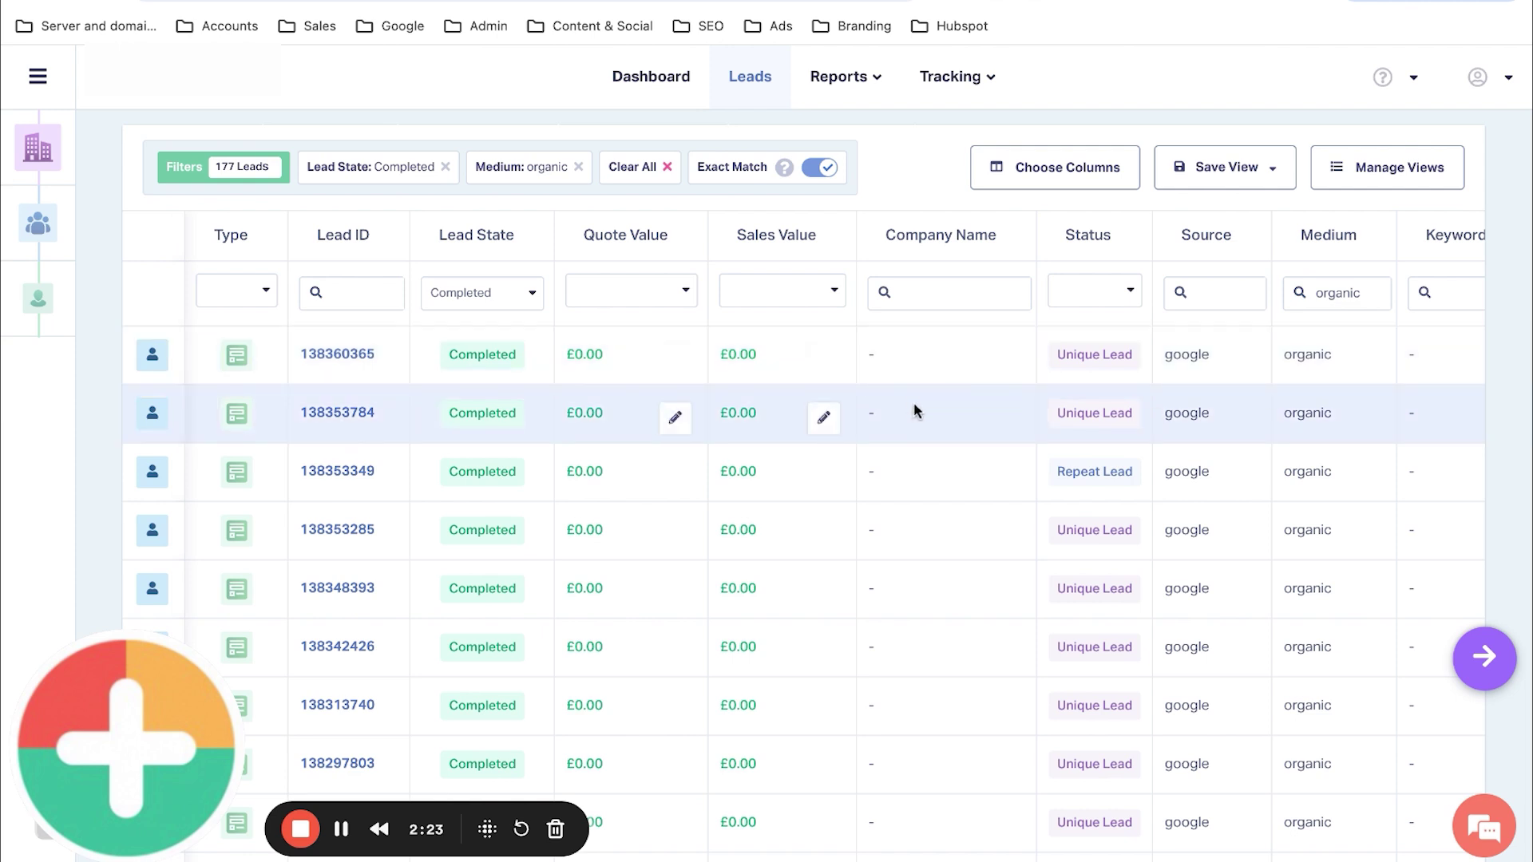
- Examine the organic lead summary and all columns of the lead table, including the detection and quote fields
scroll(916, 411, up, 8)
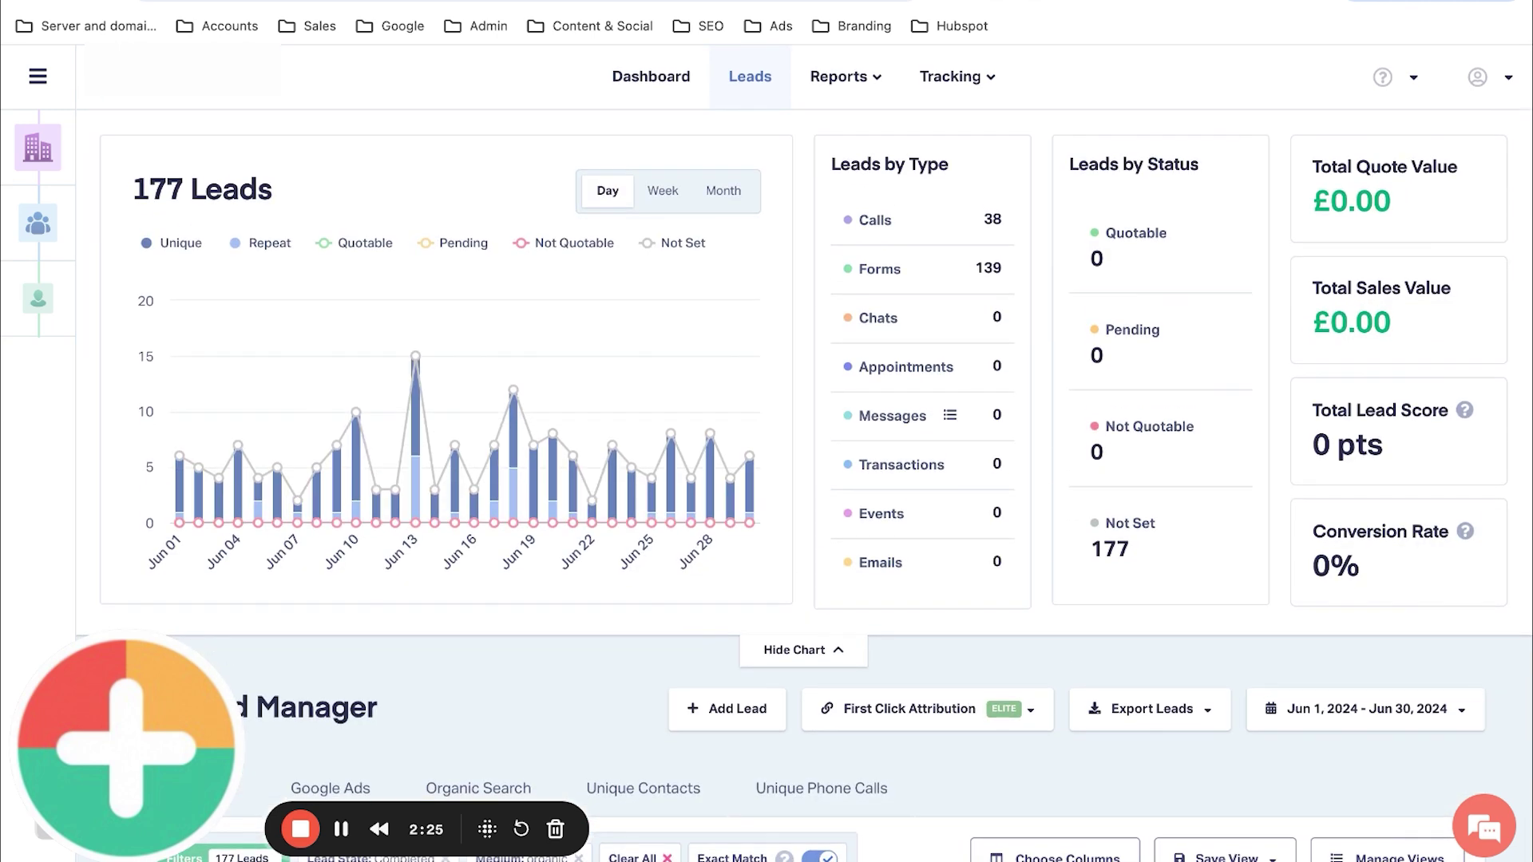
scroll(917, 410, down, 3)
scroll(916, 411, down, 4)
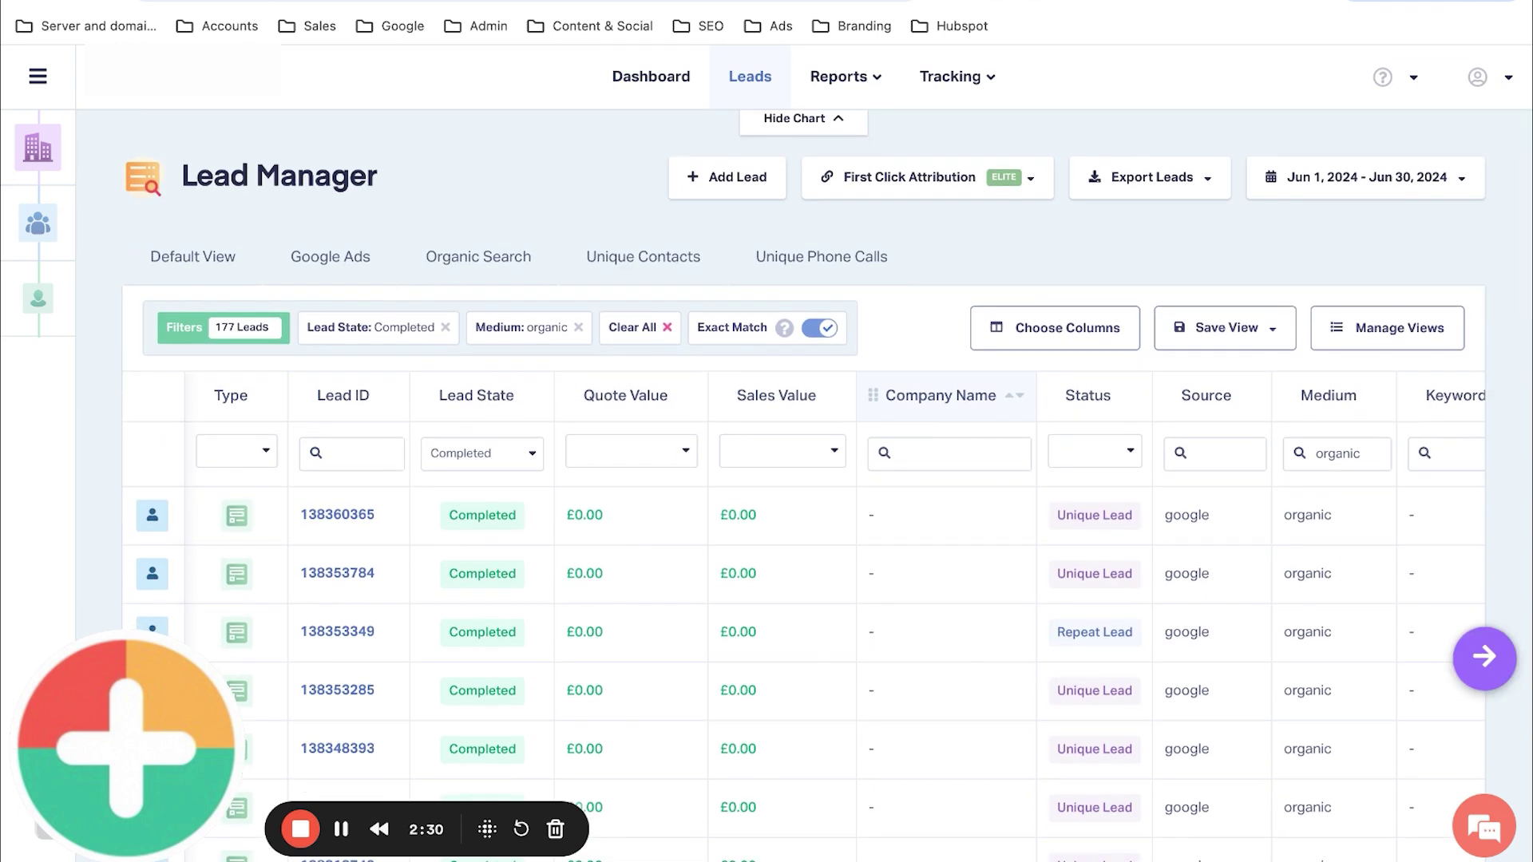
scroll(1112, 626, right, 15)
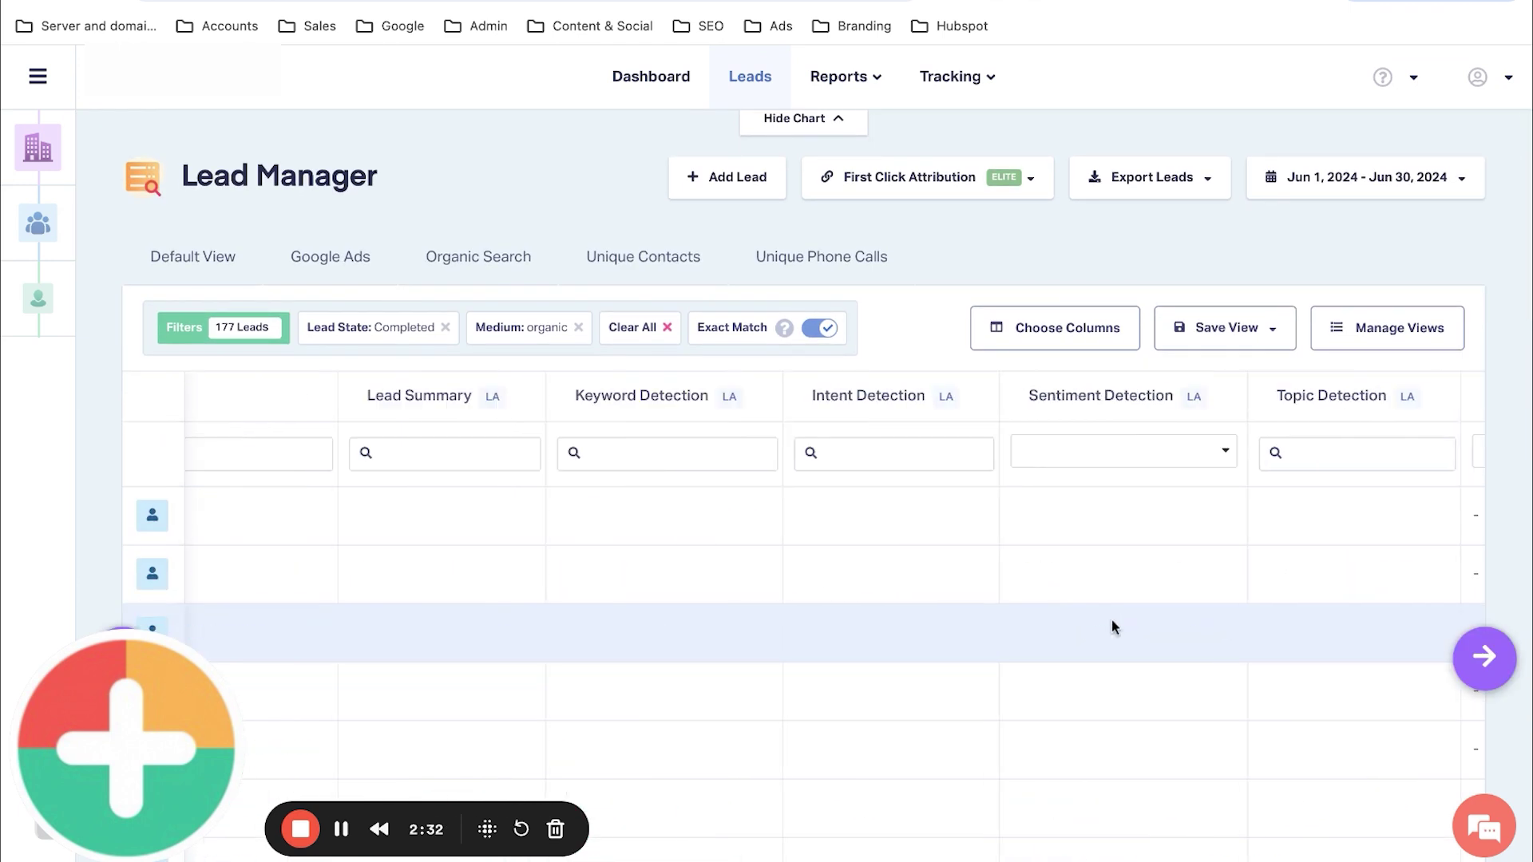
scroll(1111, 626, right, 12)
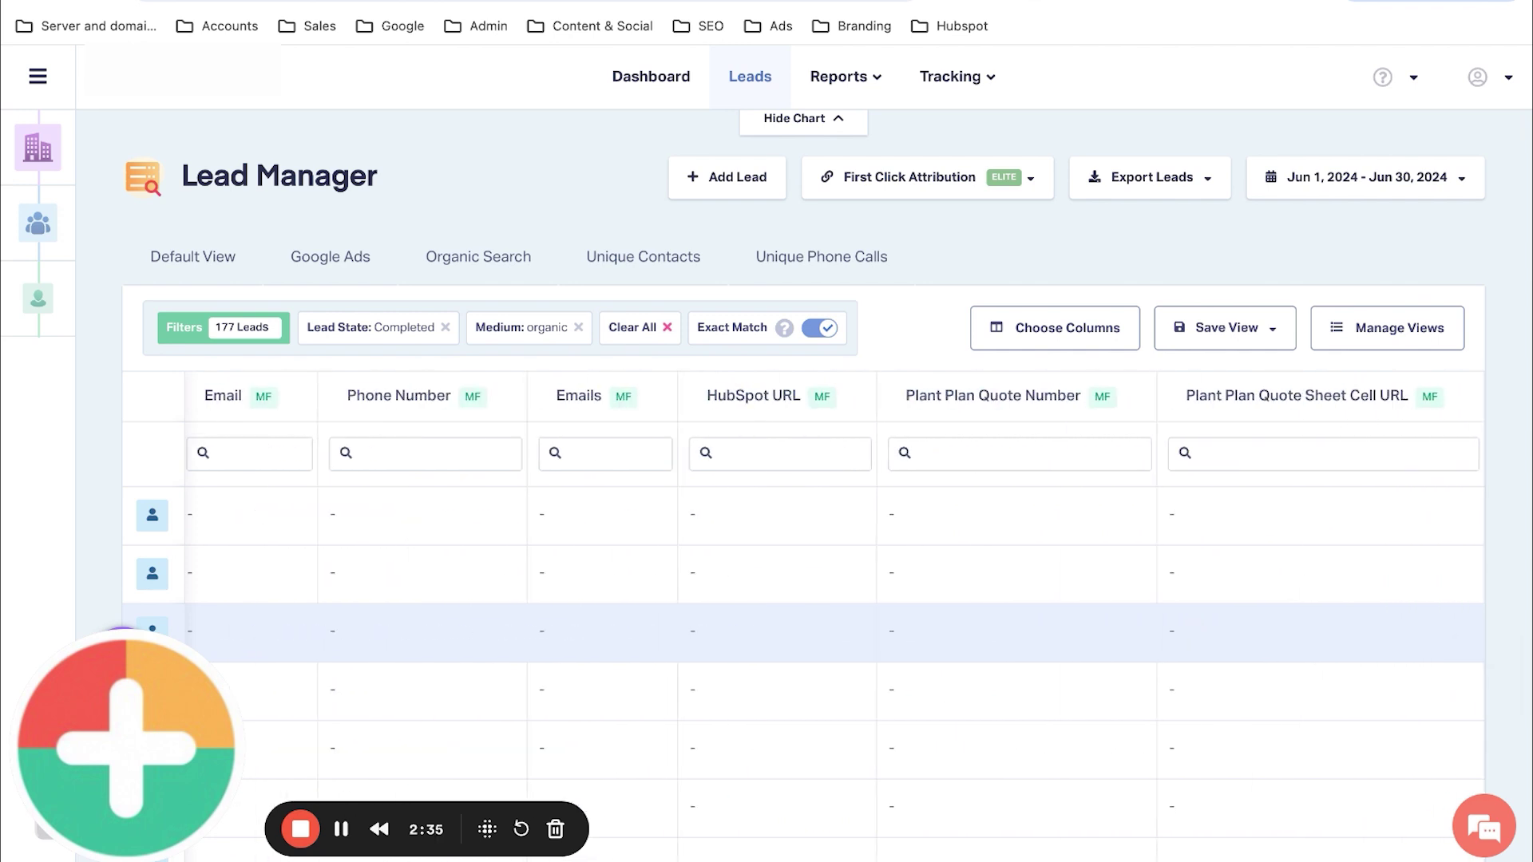
scroll(640, 573, left, 20)
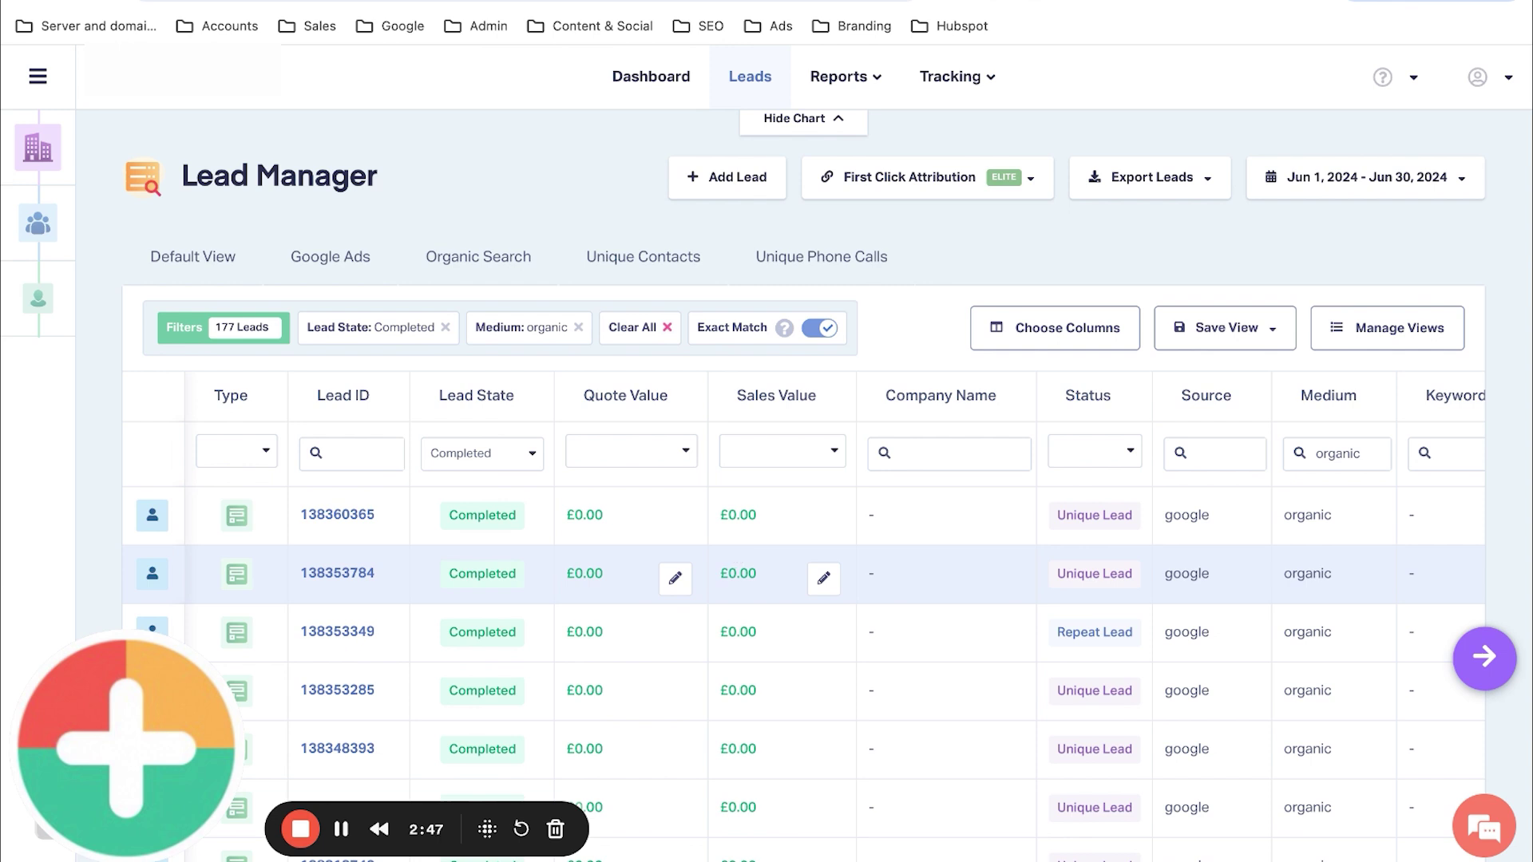
- Examine the organic lead rows with their quote values and sources, and compare them with the Leads by Status figures
scroll(260, 545, down, 8)
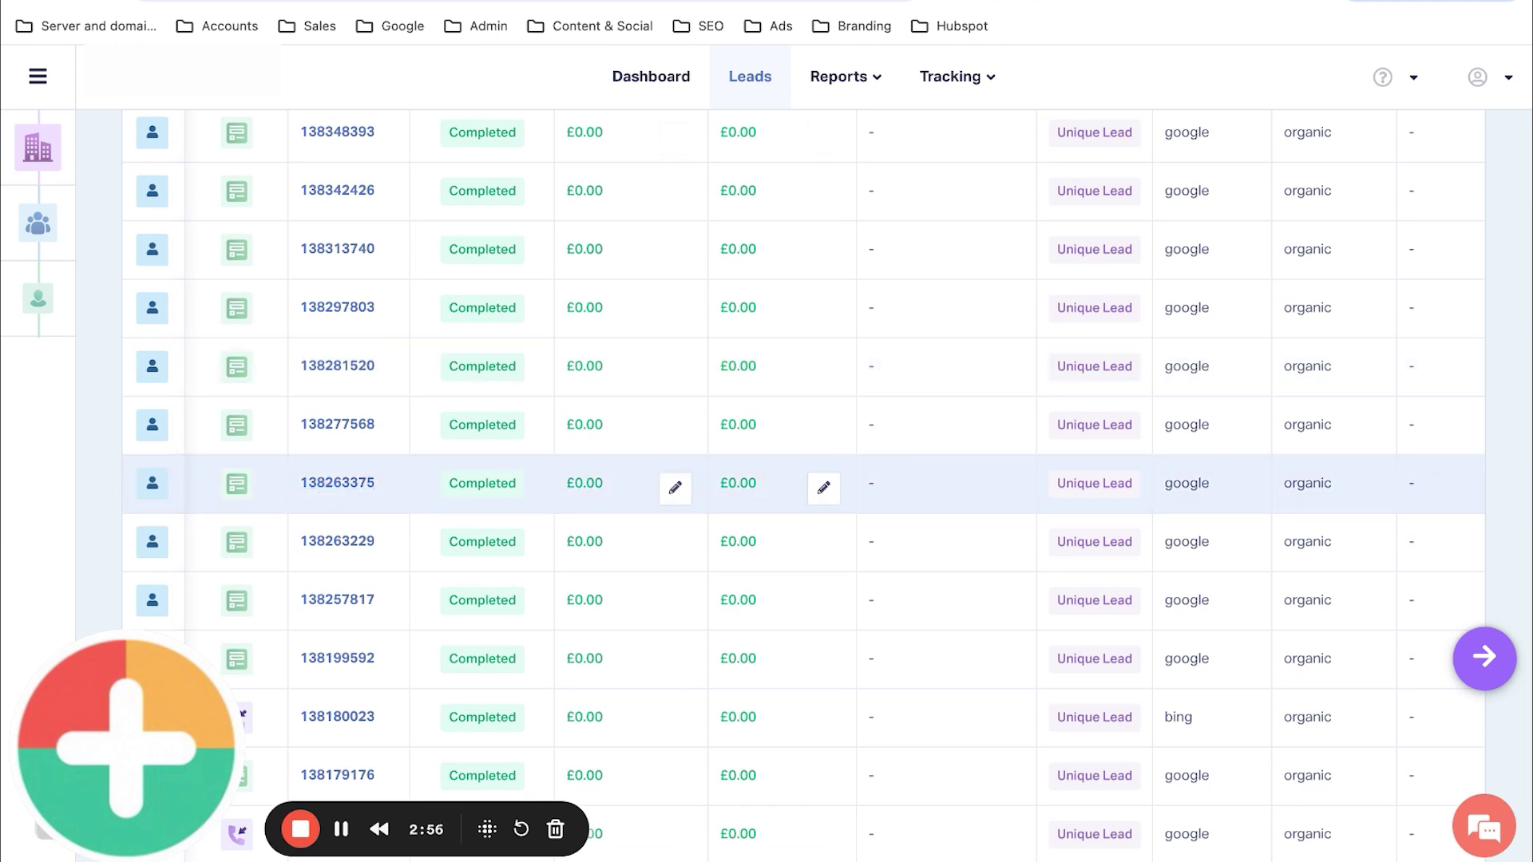
scroll(495, 490, down, 5)
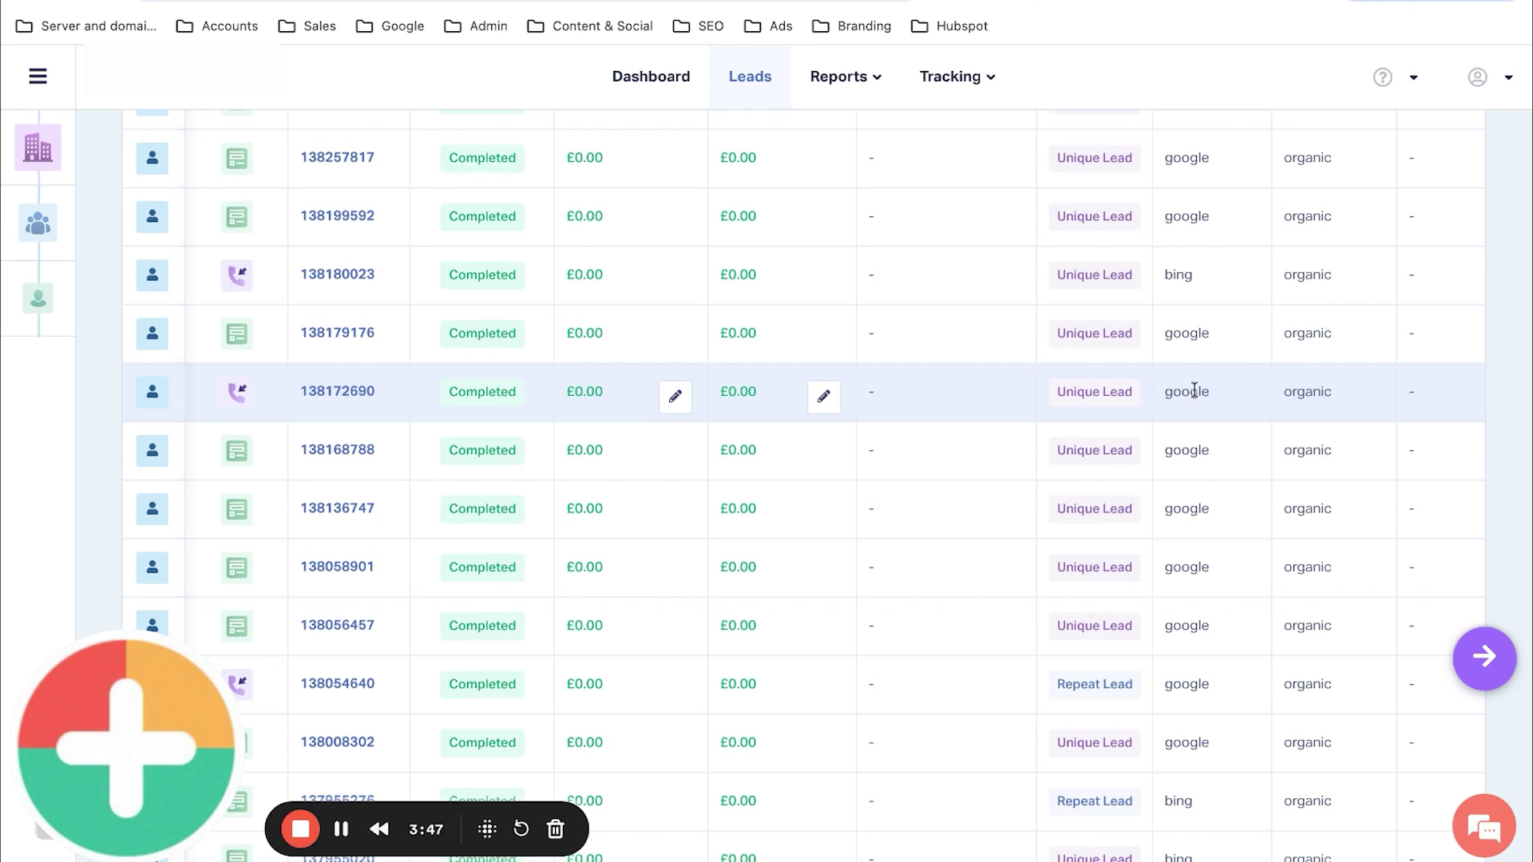
scroll(1195, 400, up, 10)
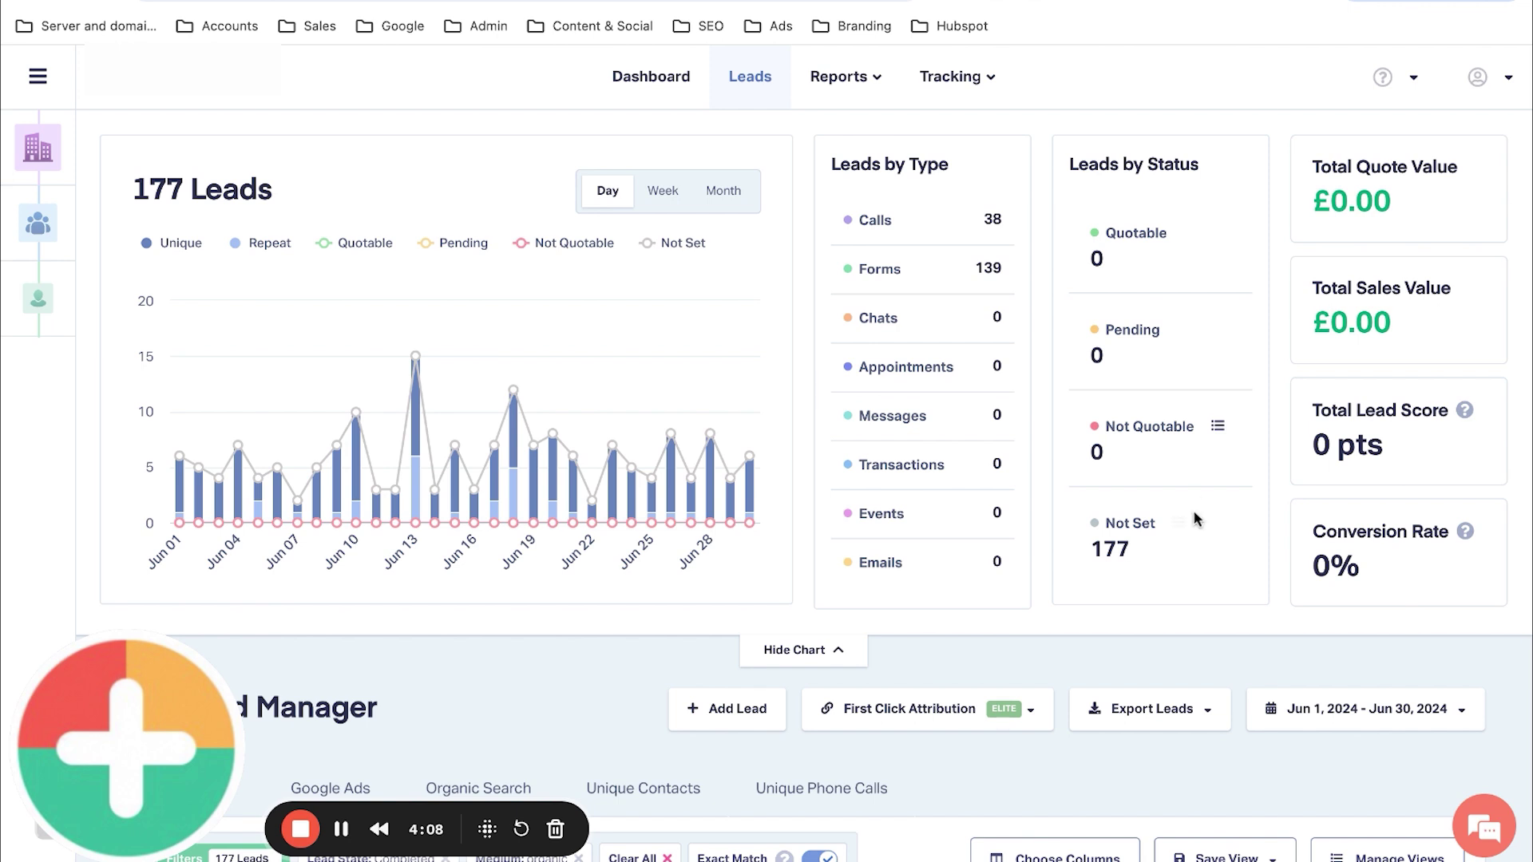
scroll(1193, 517, down, 5)
scroll(1193, 517, down, 5)
scroll(1193, 515, up, 10)
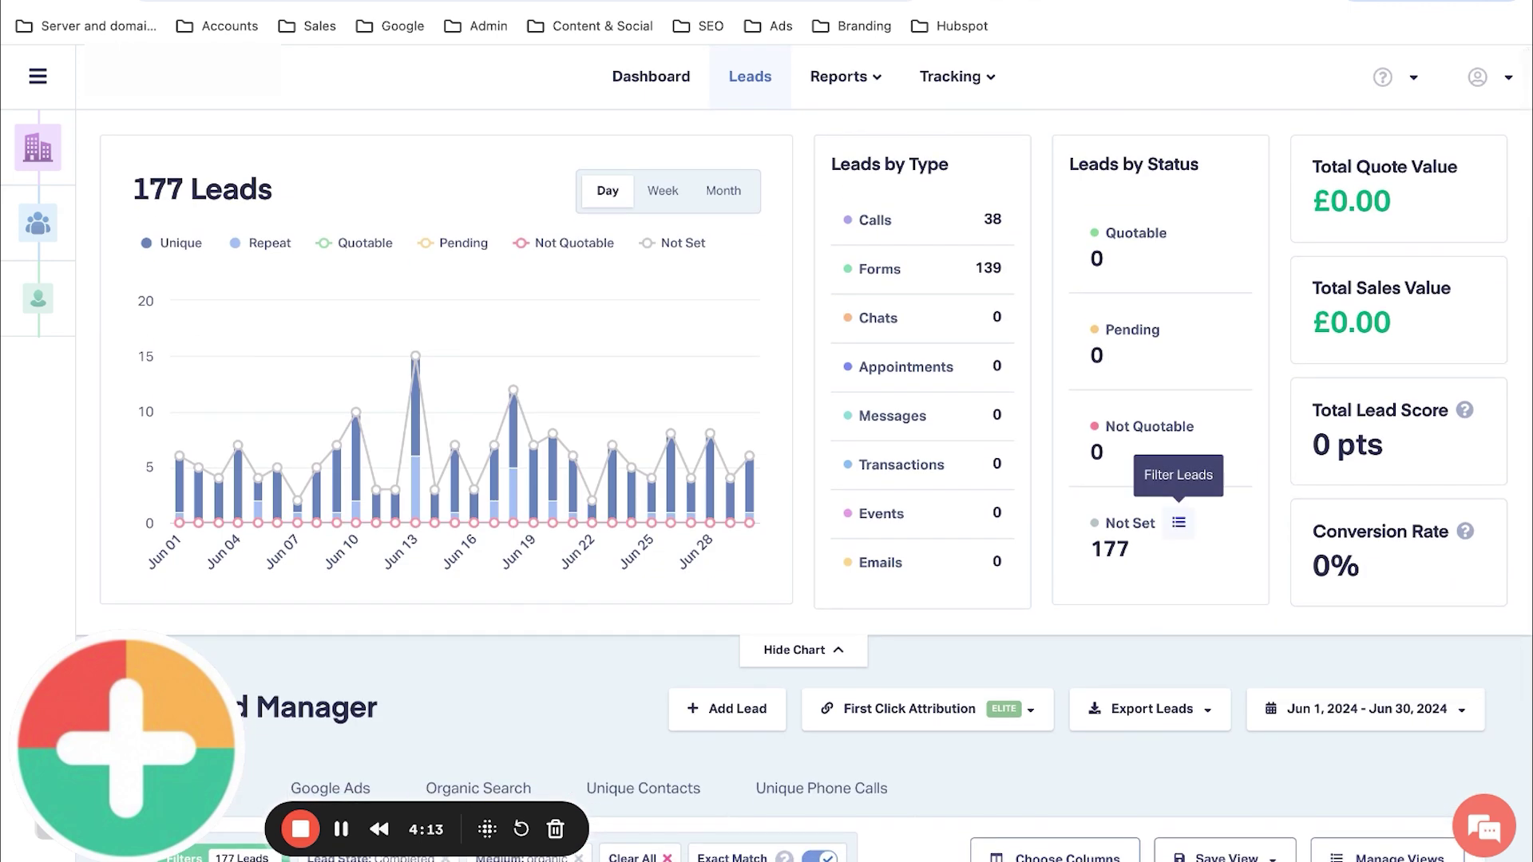
- Open the form for adding a lead and close it without entering anything
scroll(1178, 523, down, 3)
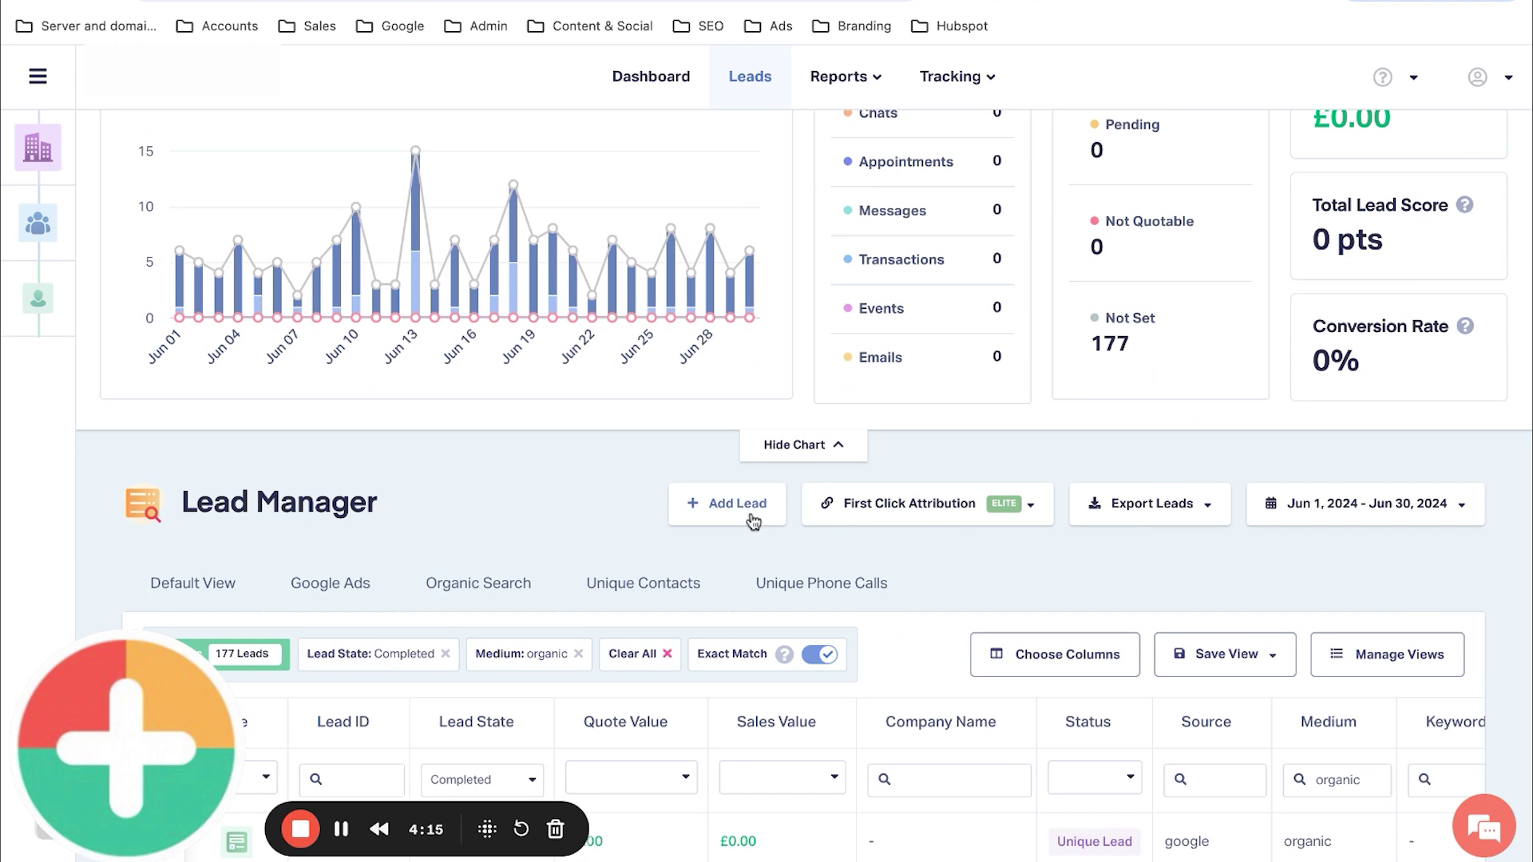
click(722, 506)
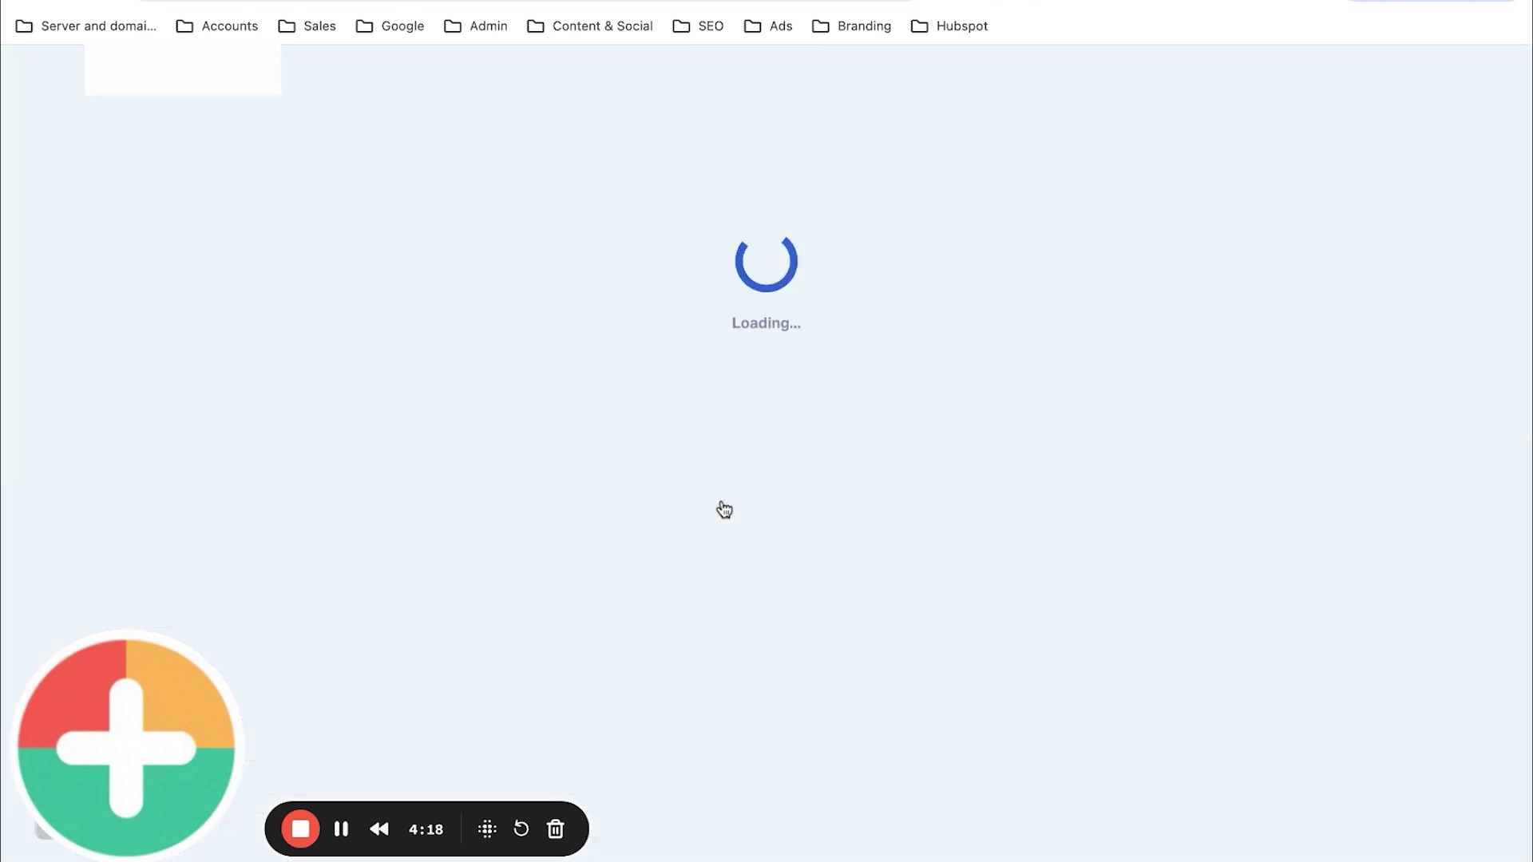
click(35, 80)
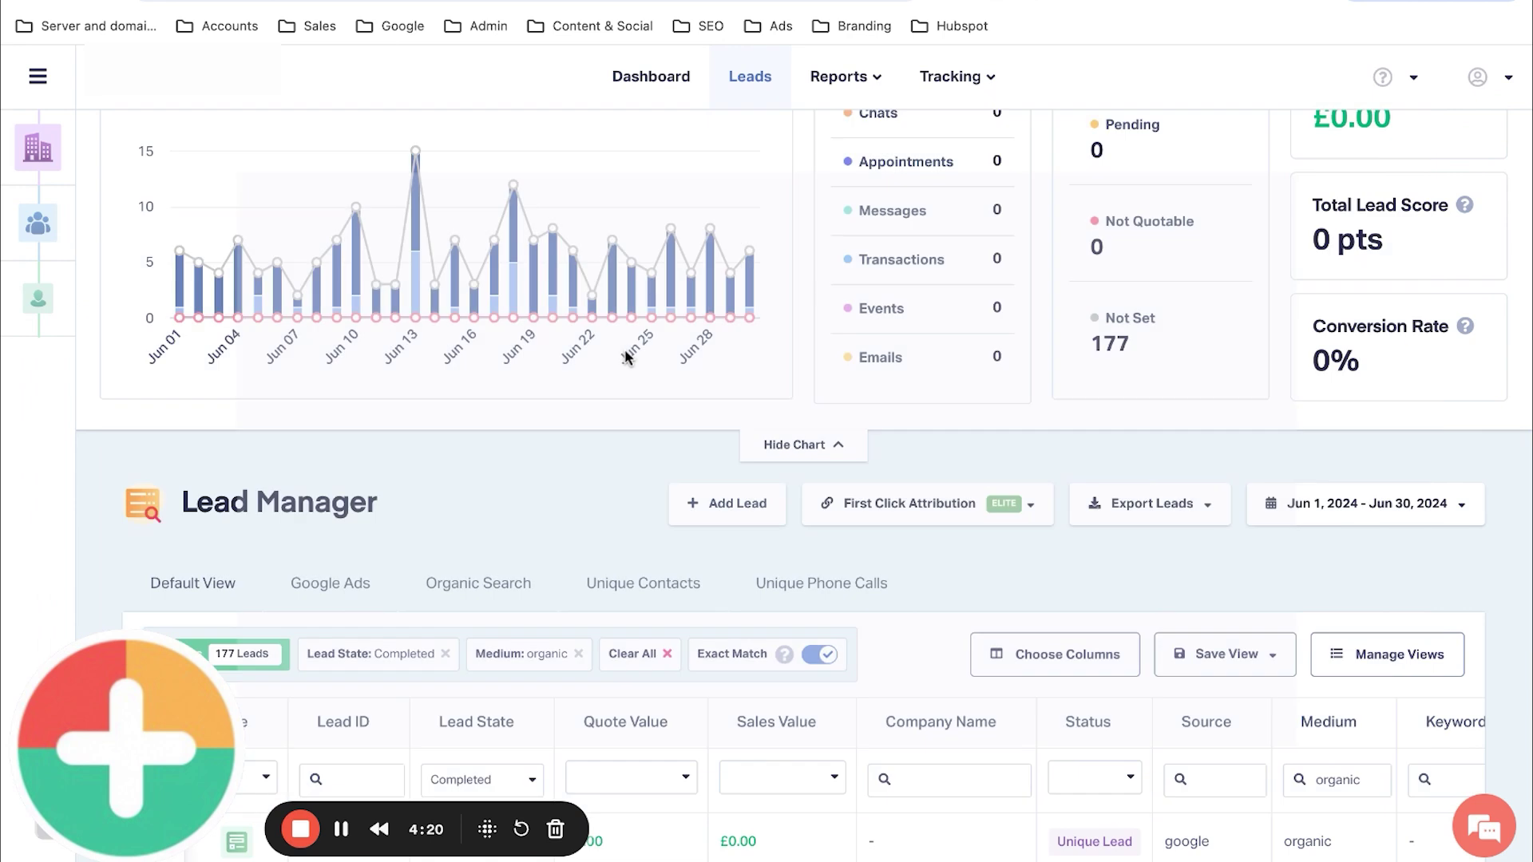
- Review the quote and sales values in the organic lead table against the summary totals
scroll(658, 376, down, 5)
mouse_move(636, 566)
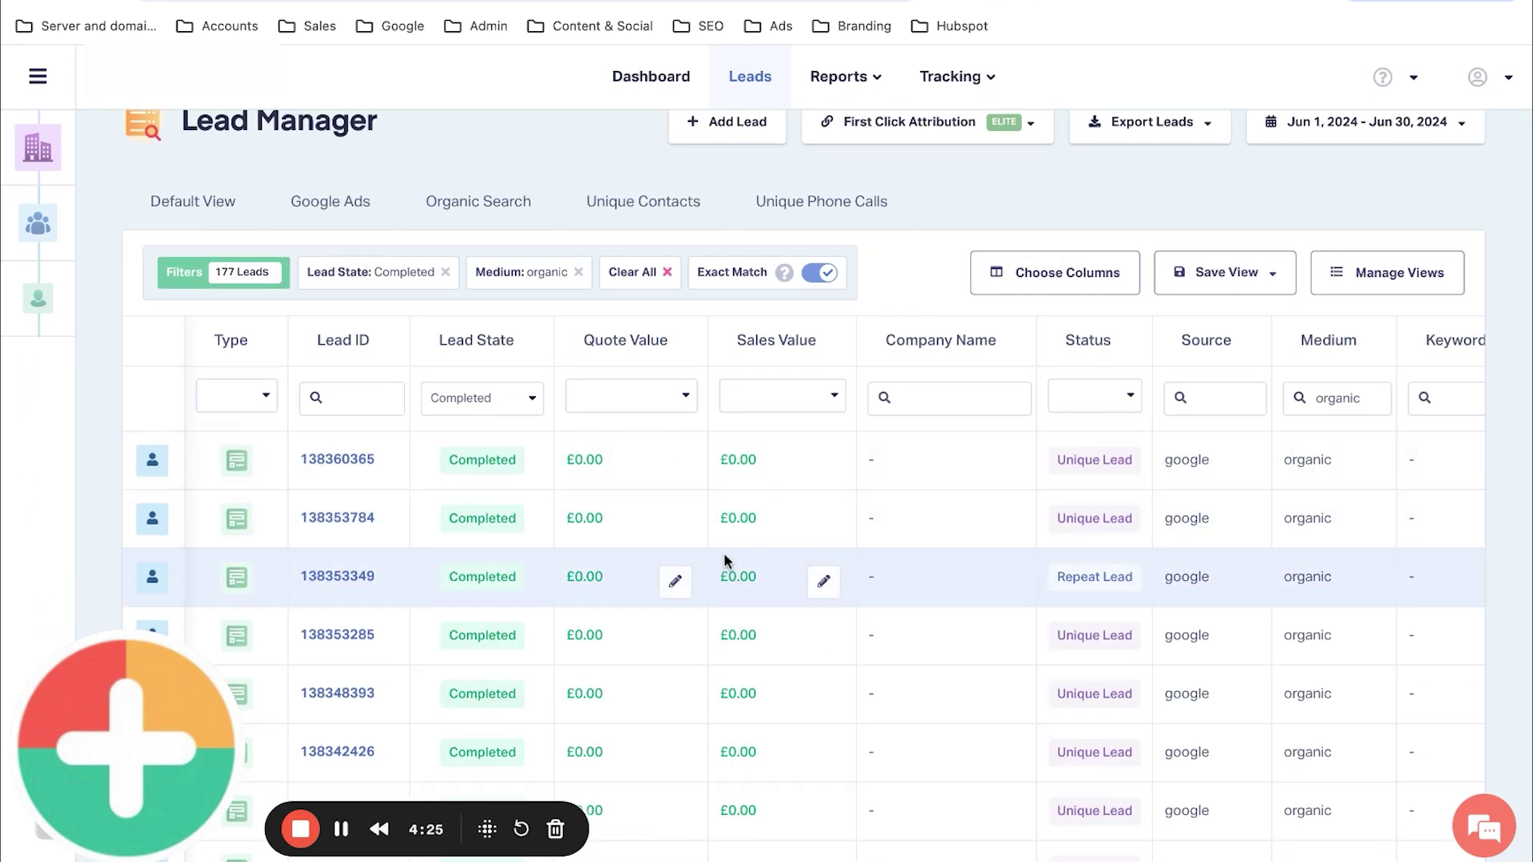
scroll(728, 464, up, 3)
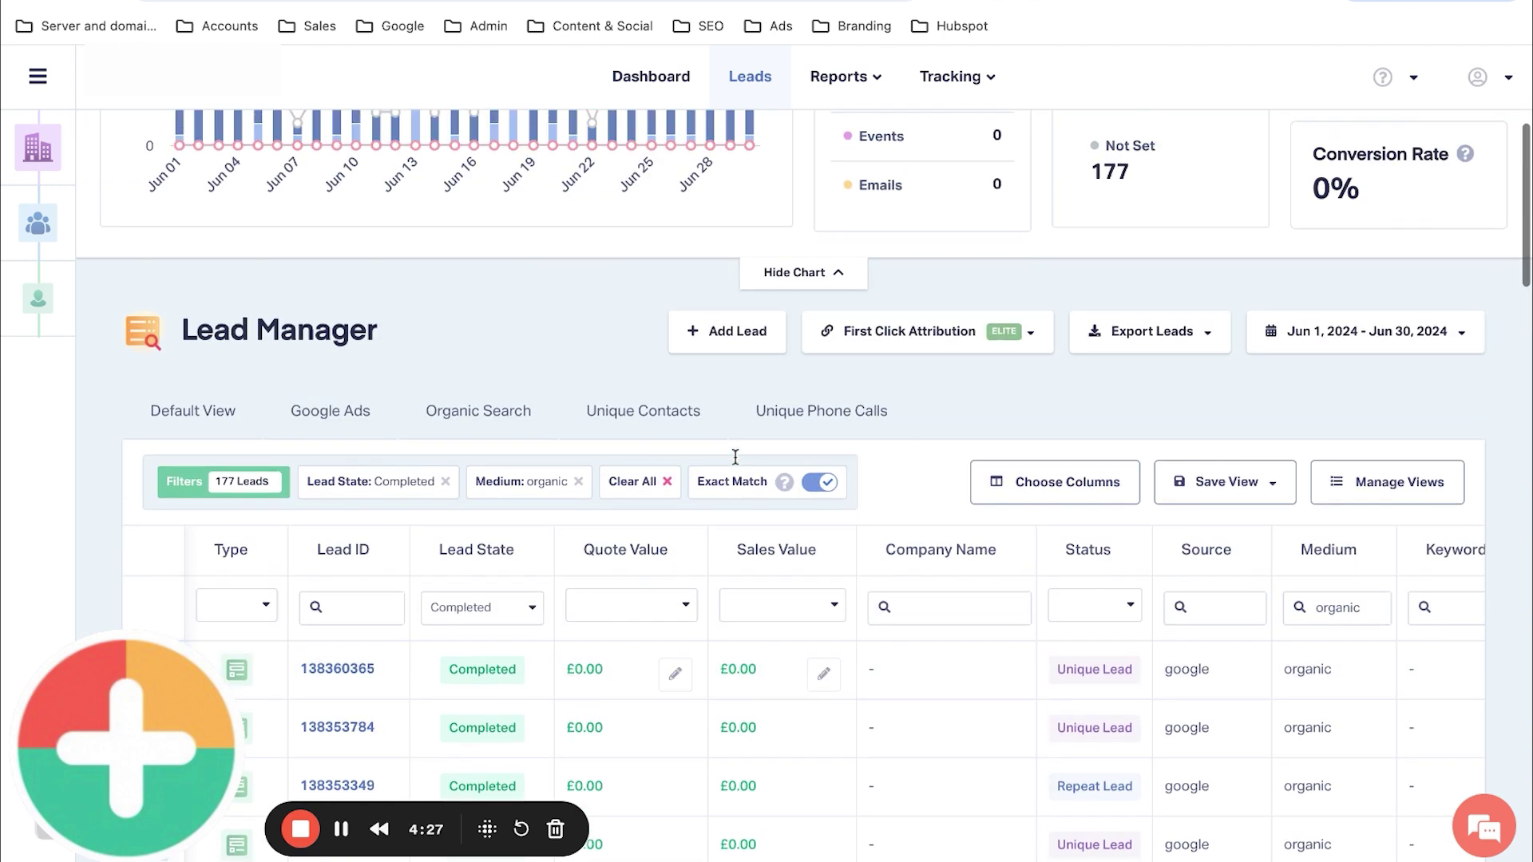
scroll(736, 375, up, 5)
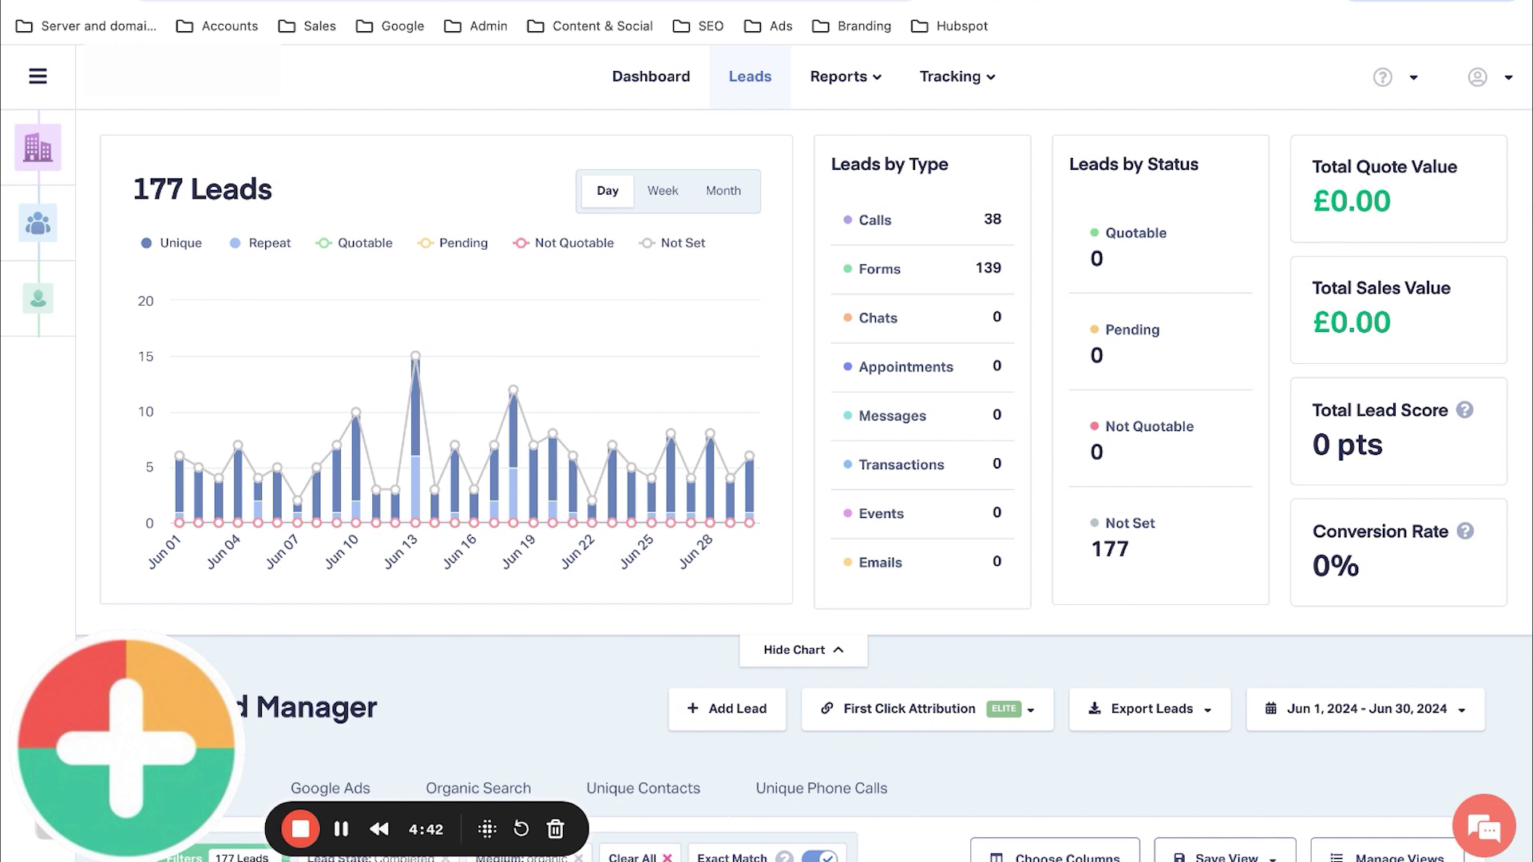
scroll(738, 447, down, 9)
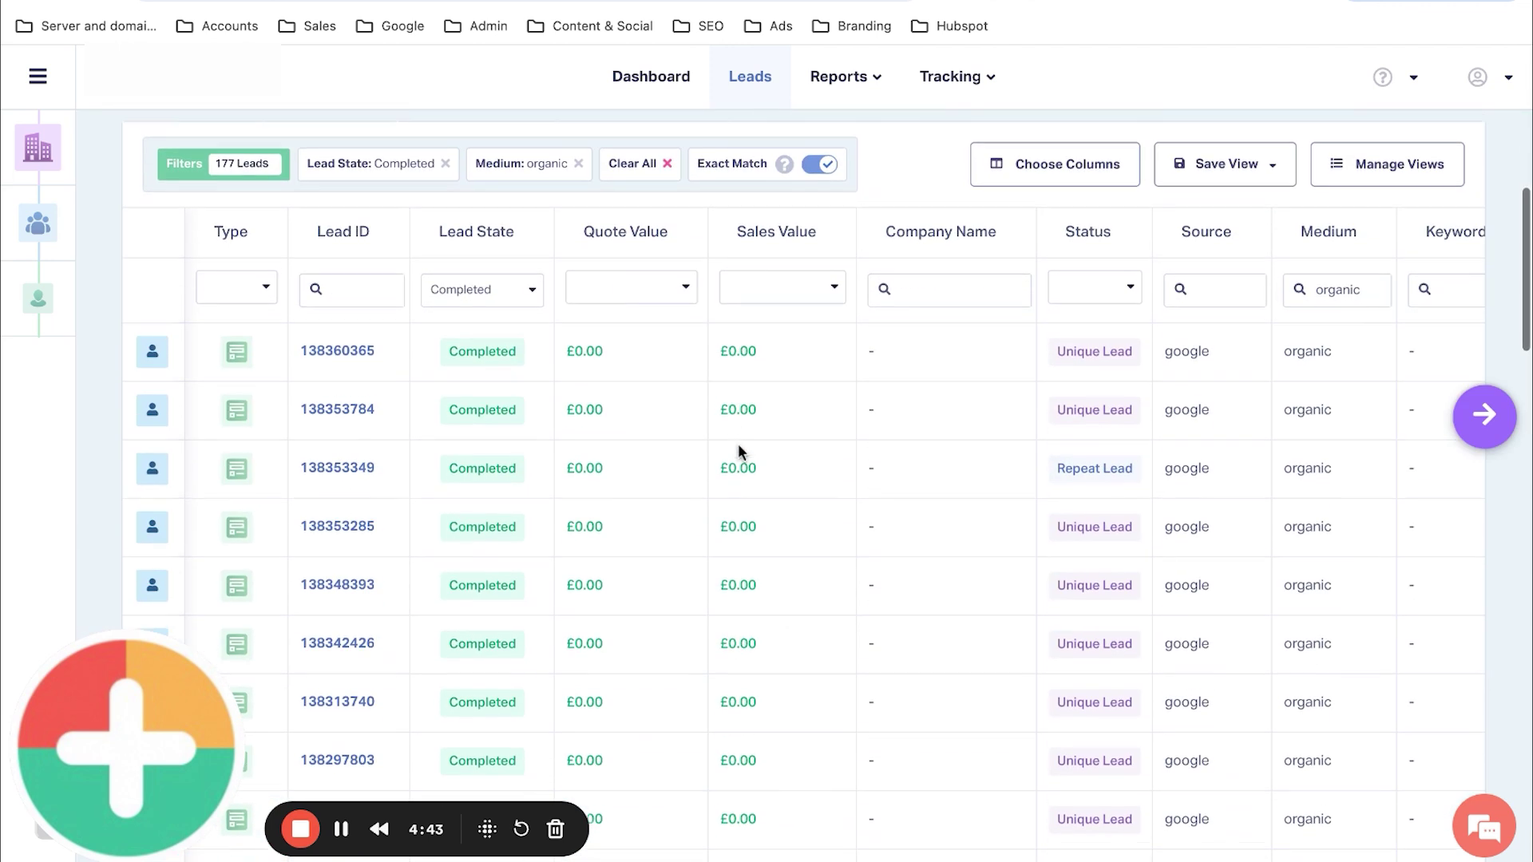
mouse_move(737, 443)
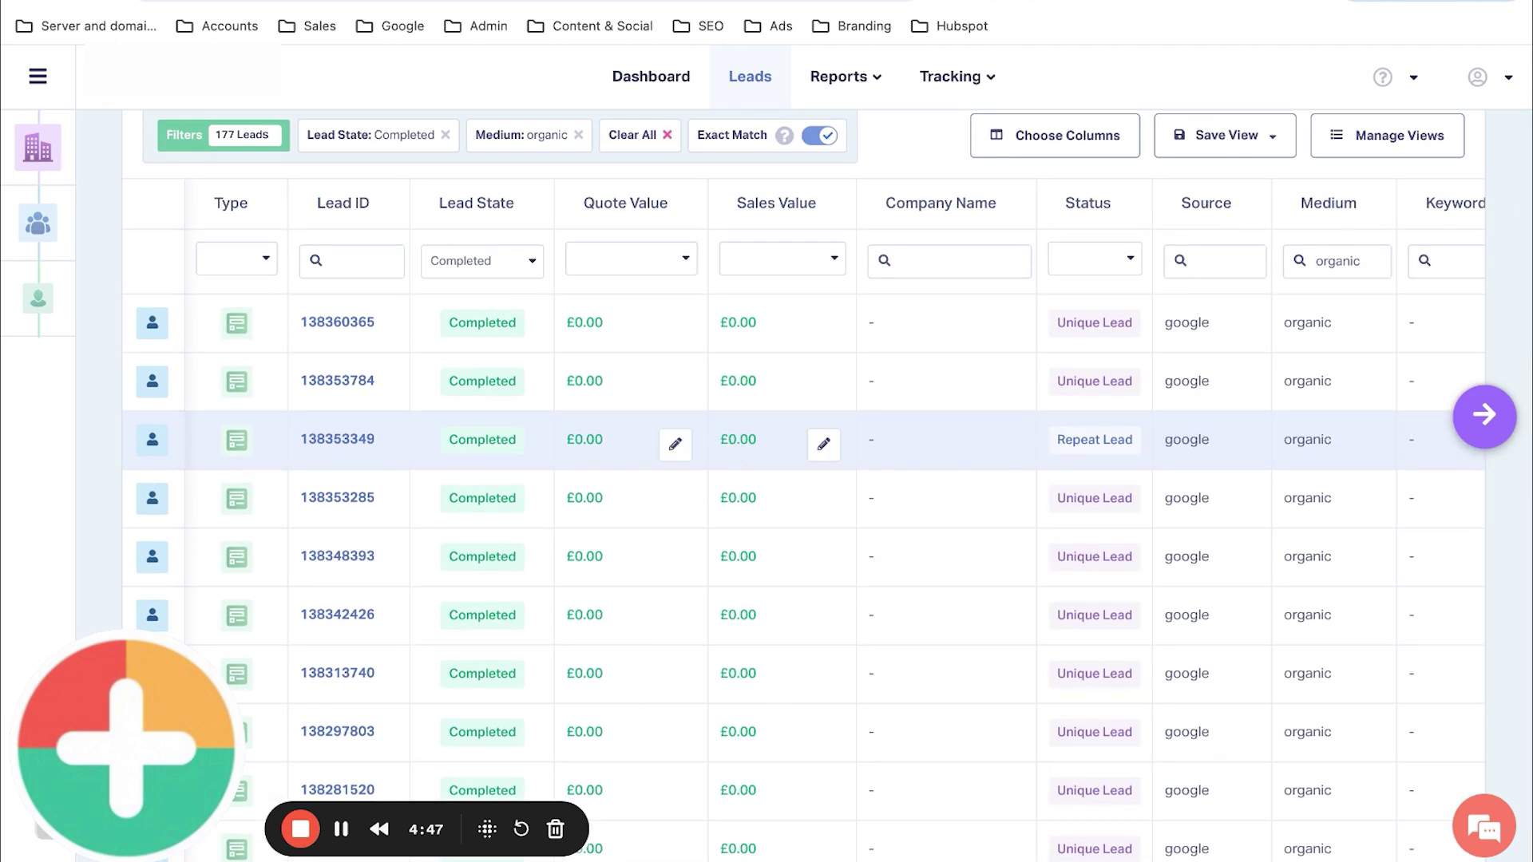